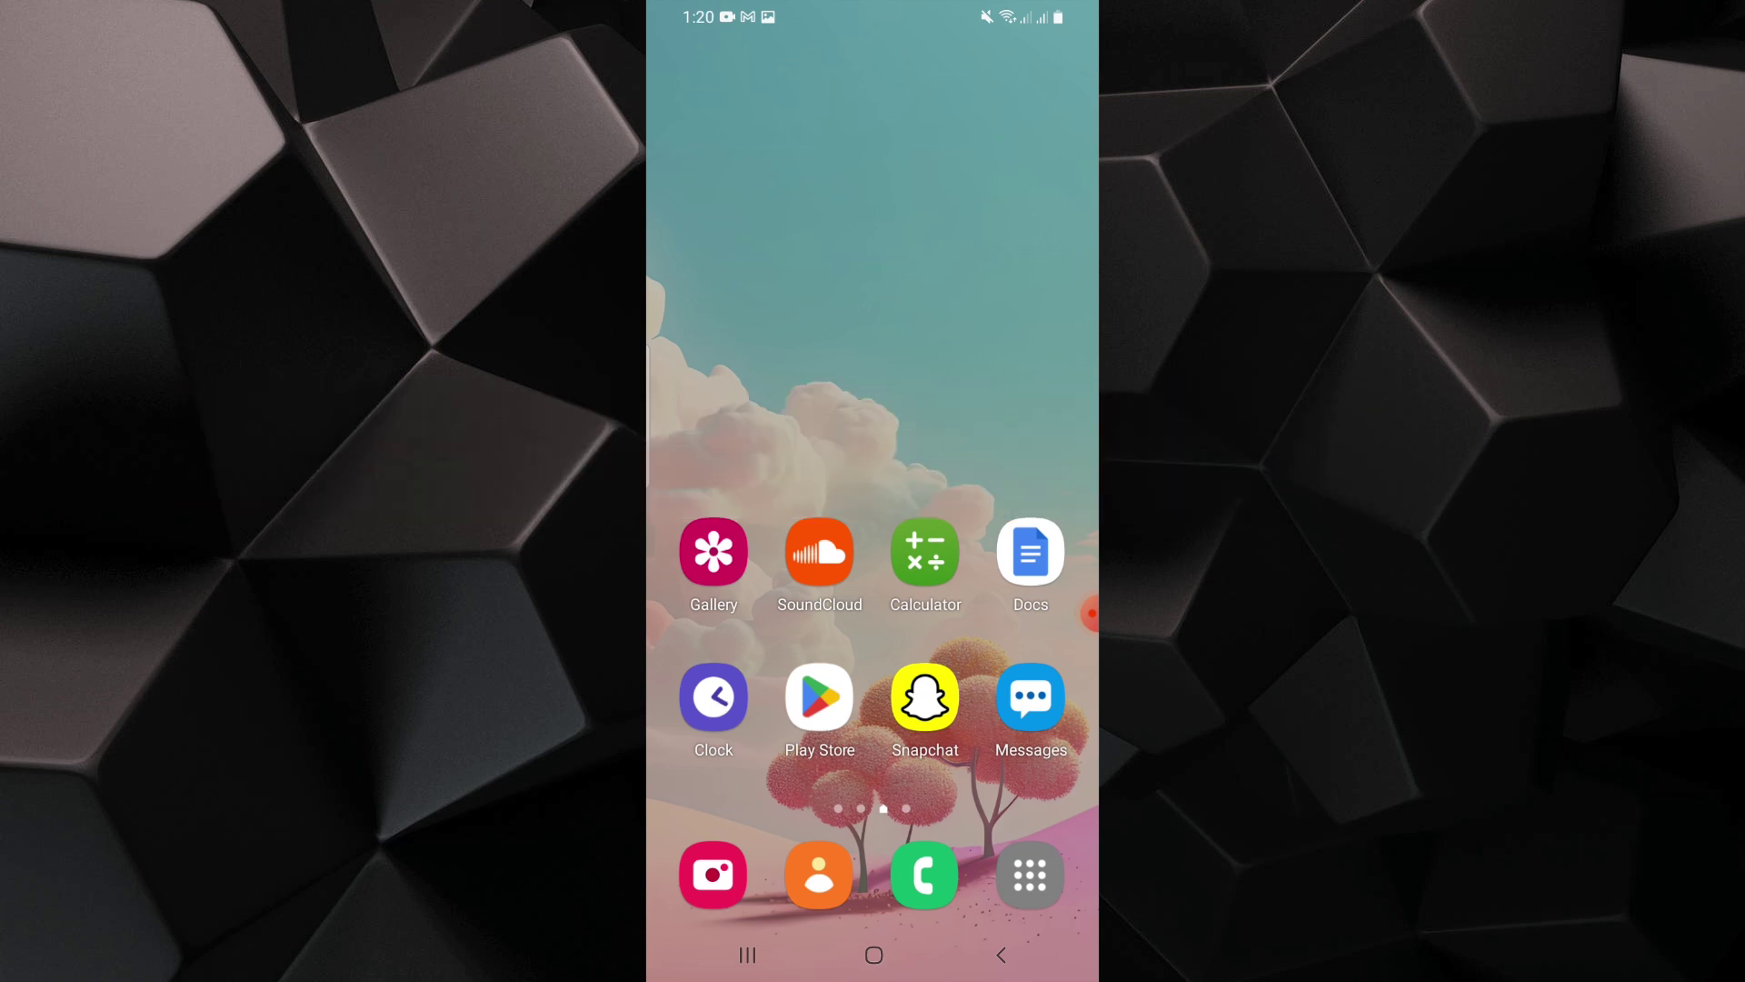
# Find Instagram in the Google Play Store and start its update
pyautogui.moveTo(874, 819); pyautogui.dragTo(873, 410)
pyautogui.click(714, 165)
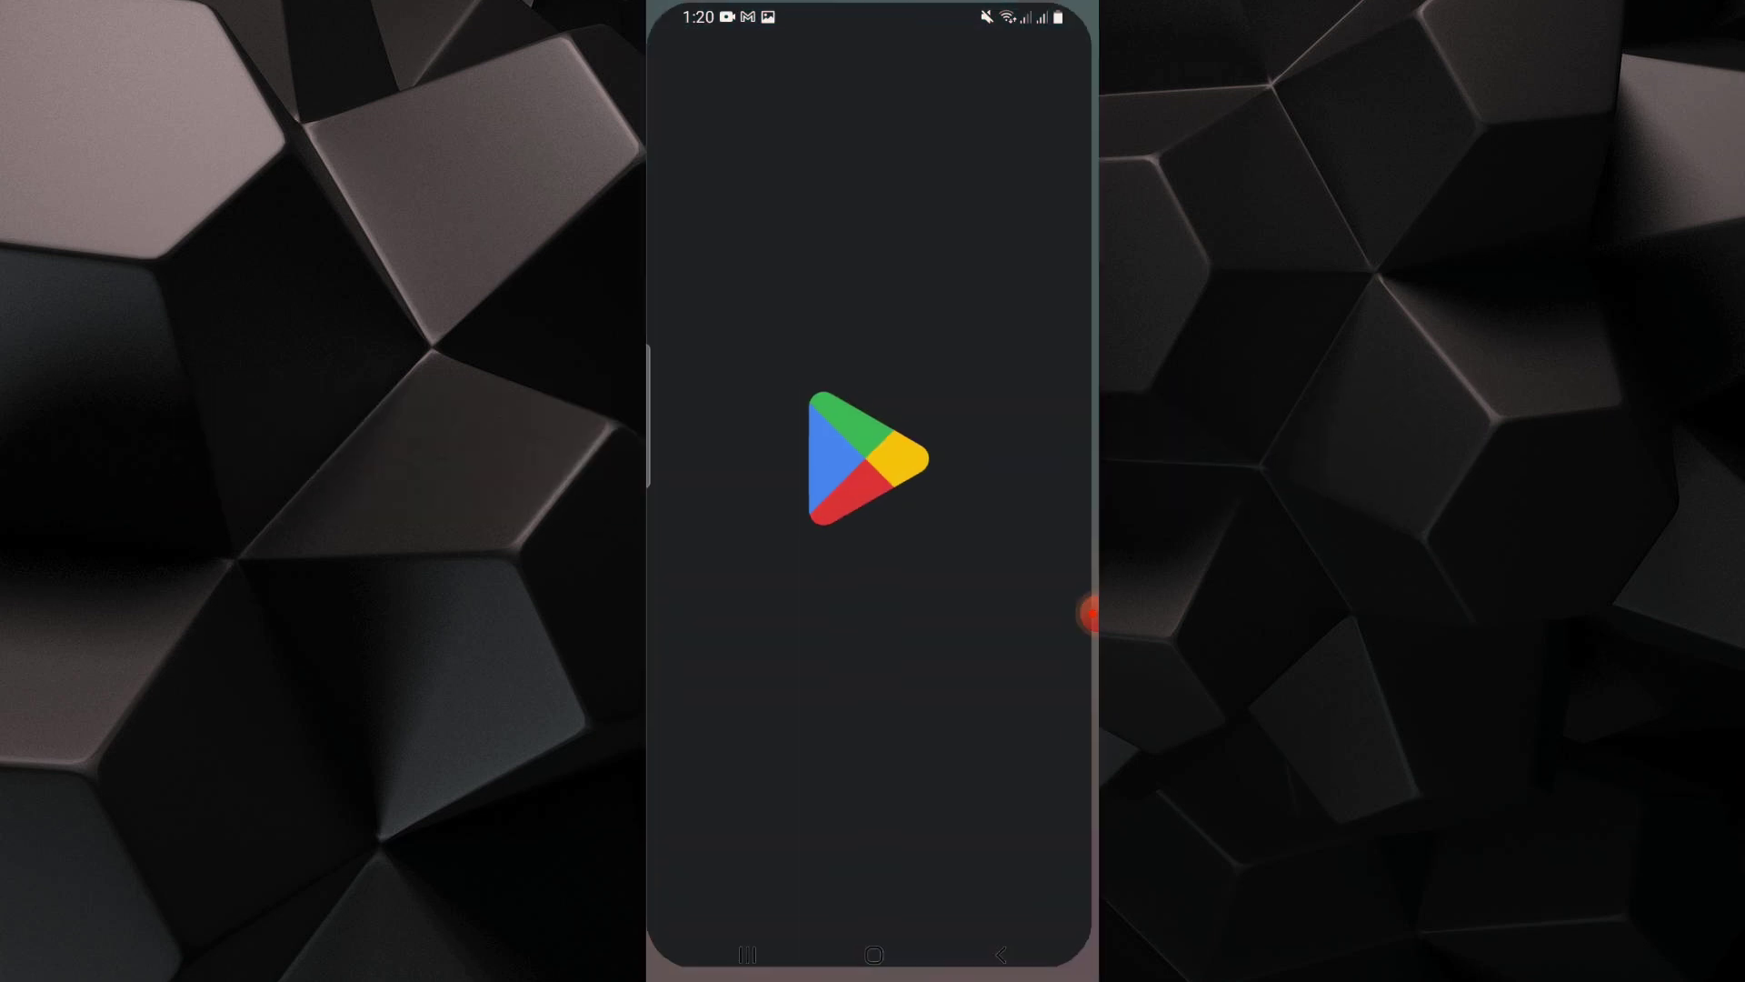
pyautogui.write('instag')
pyautogui.click(764, 127)
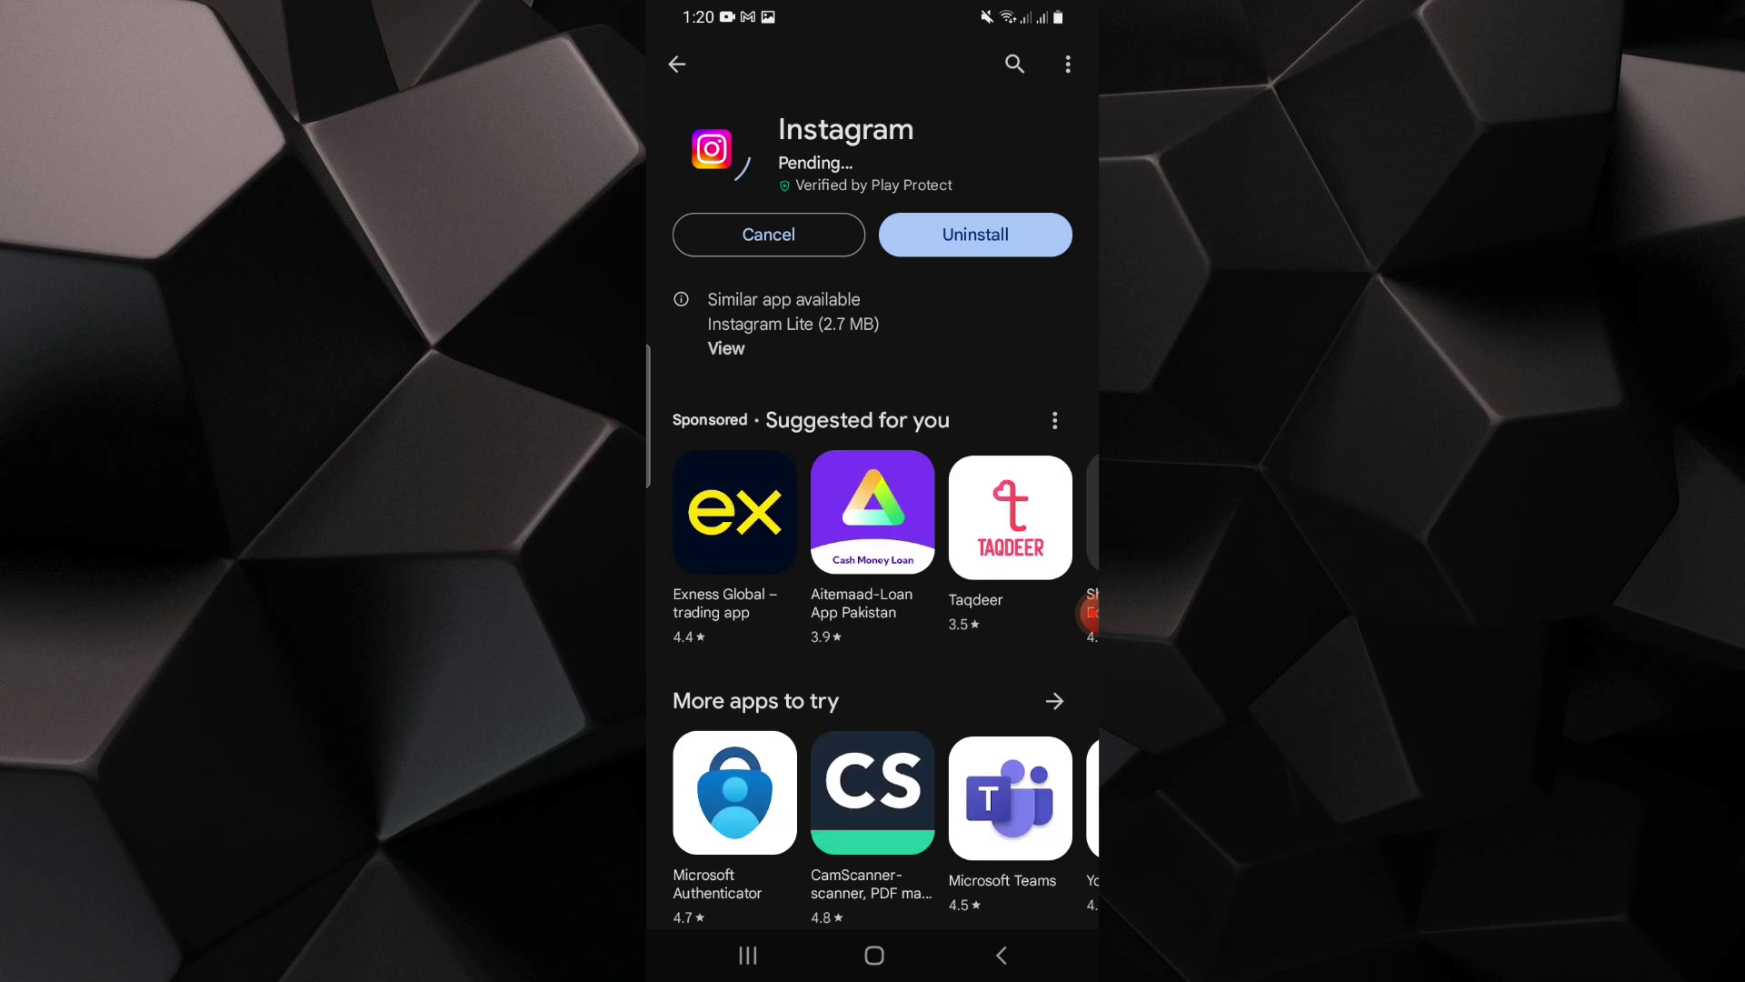
pyautogui.click(975, 234)
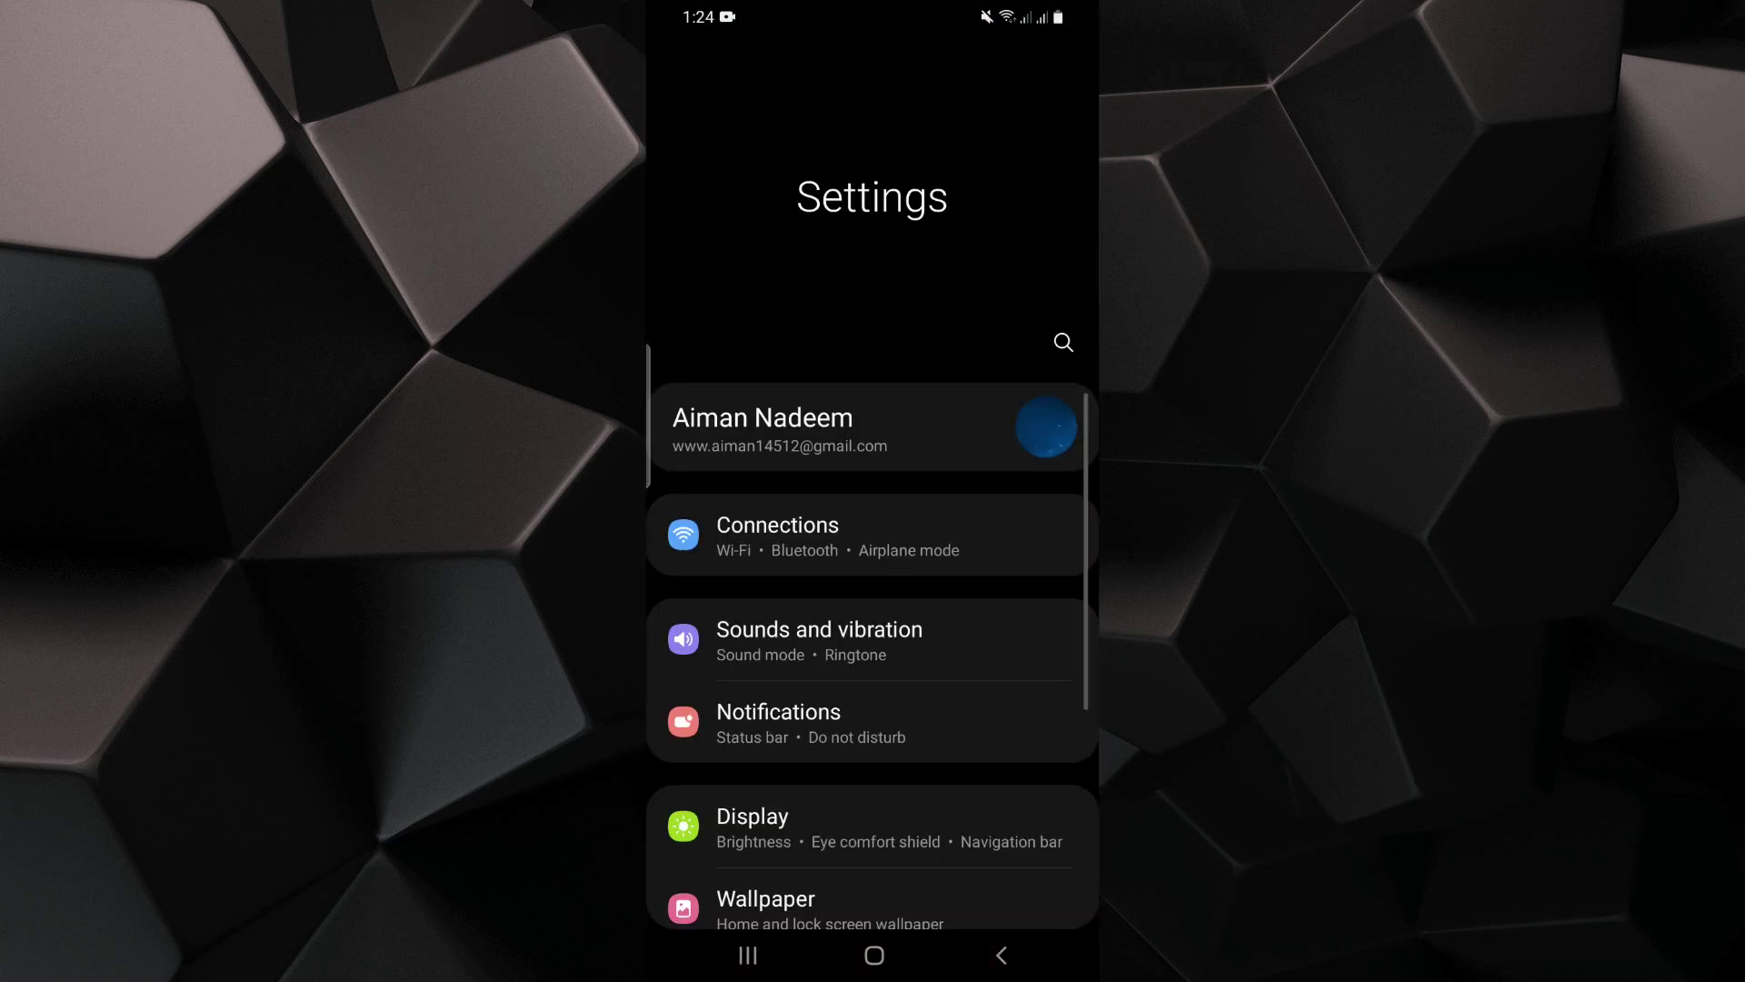
pyautogui.scroll(-5, 873, 519)
pyautogui.scroll(-5, 872, 519)
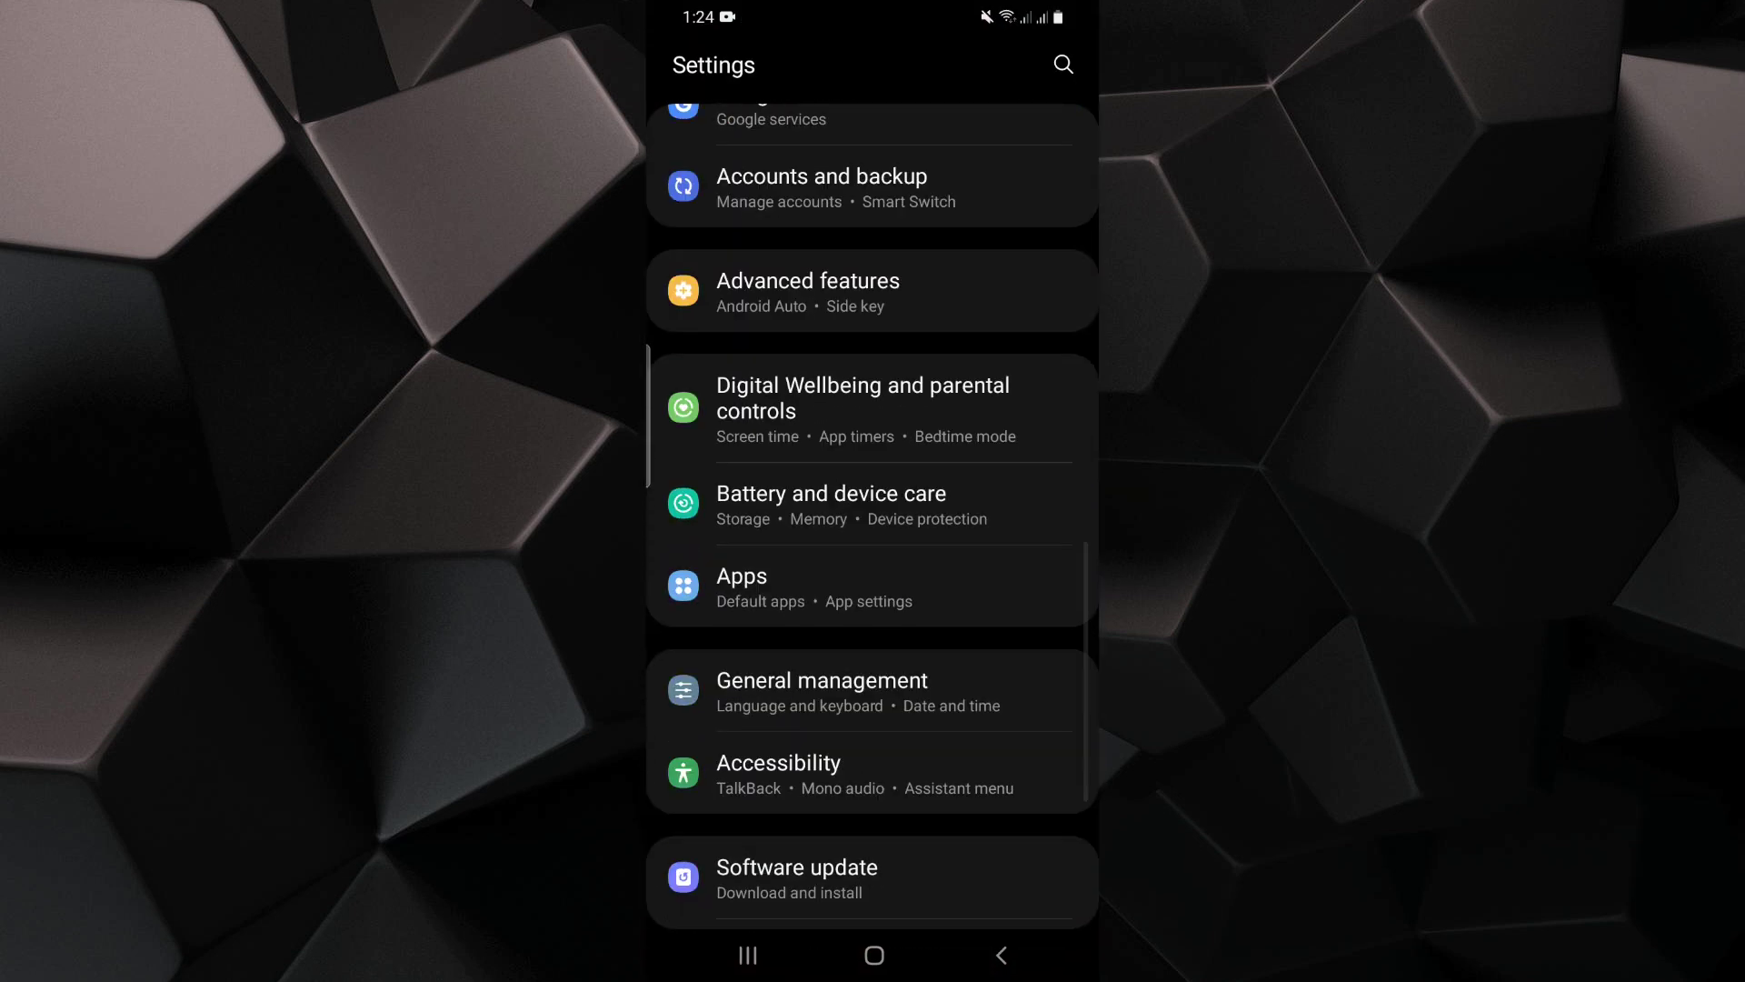
# Clear Instagram's cache twice from its Storage page in Android Settings, then leave Settings
pyautogui.click(764, 578)
pyautogui.scroll(-10, 873, 518)
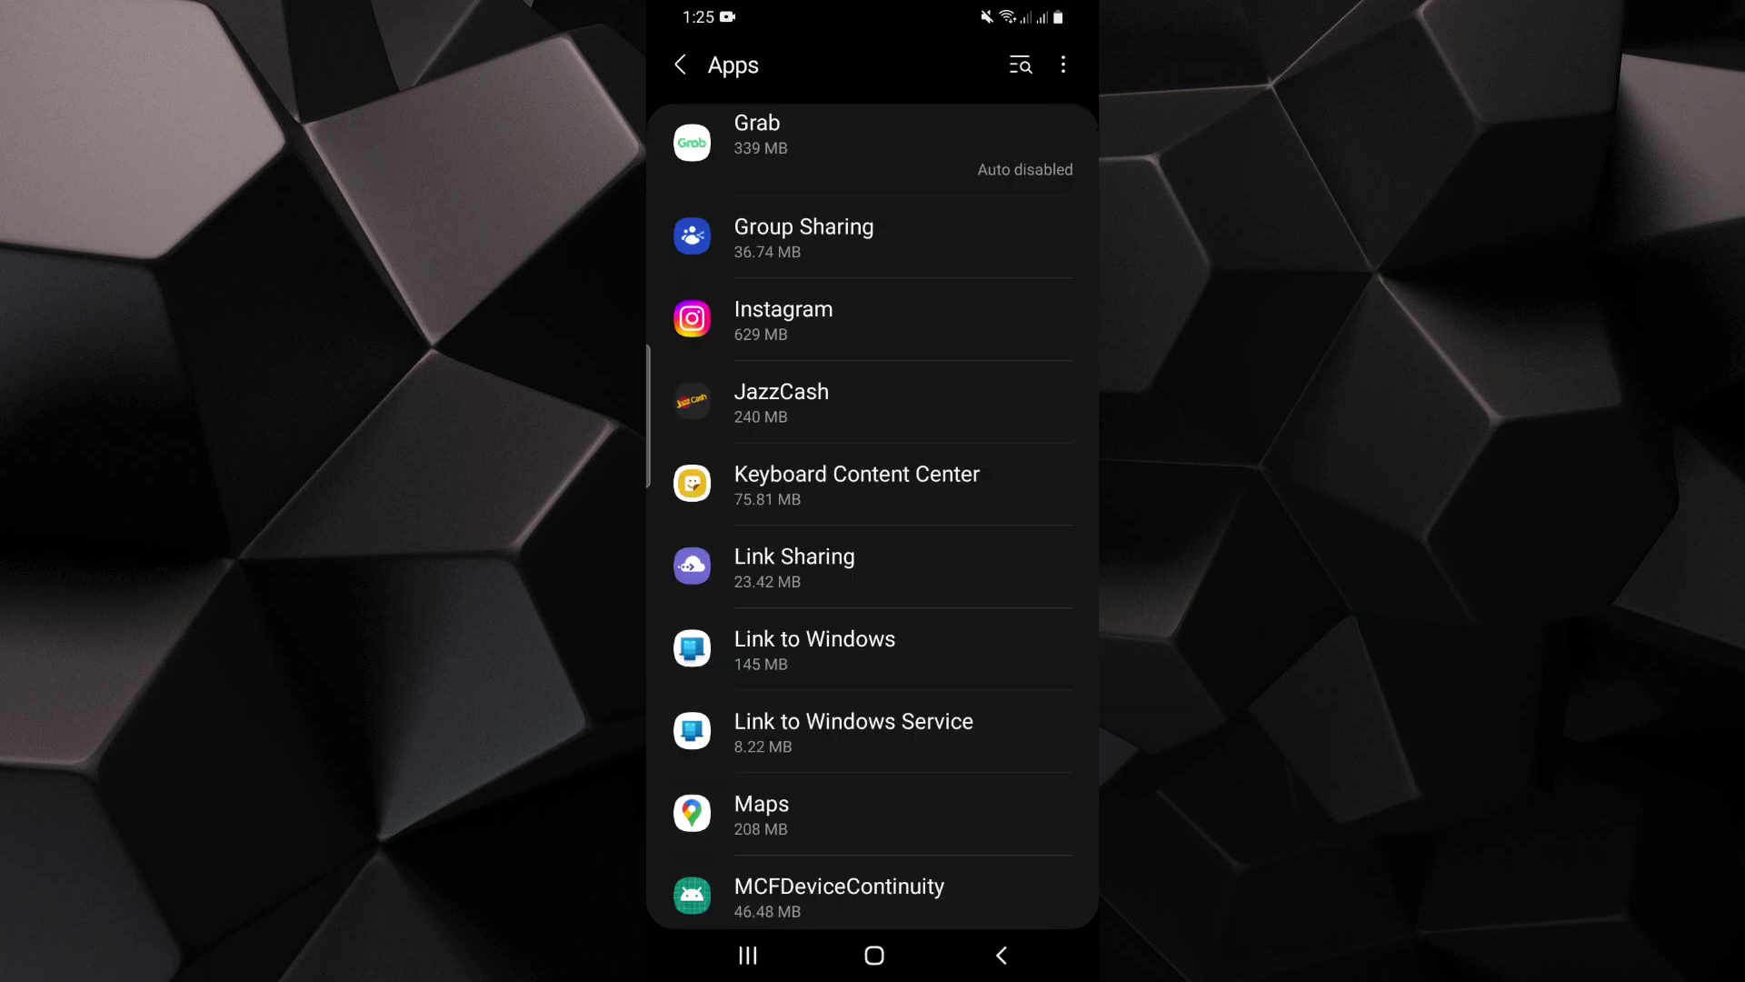
pyautogui.click(873, 318)
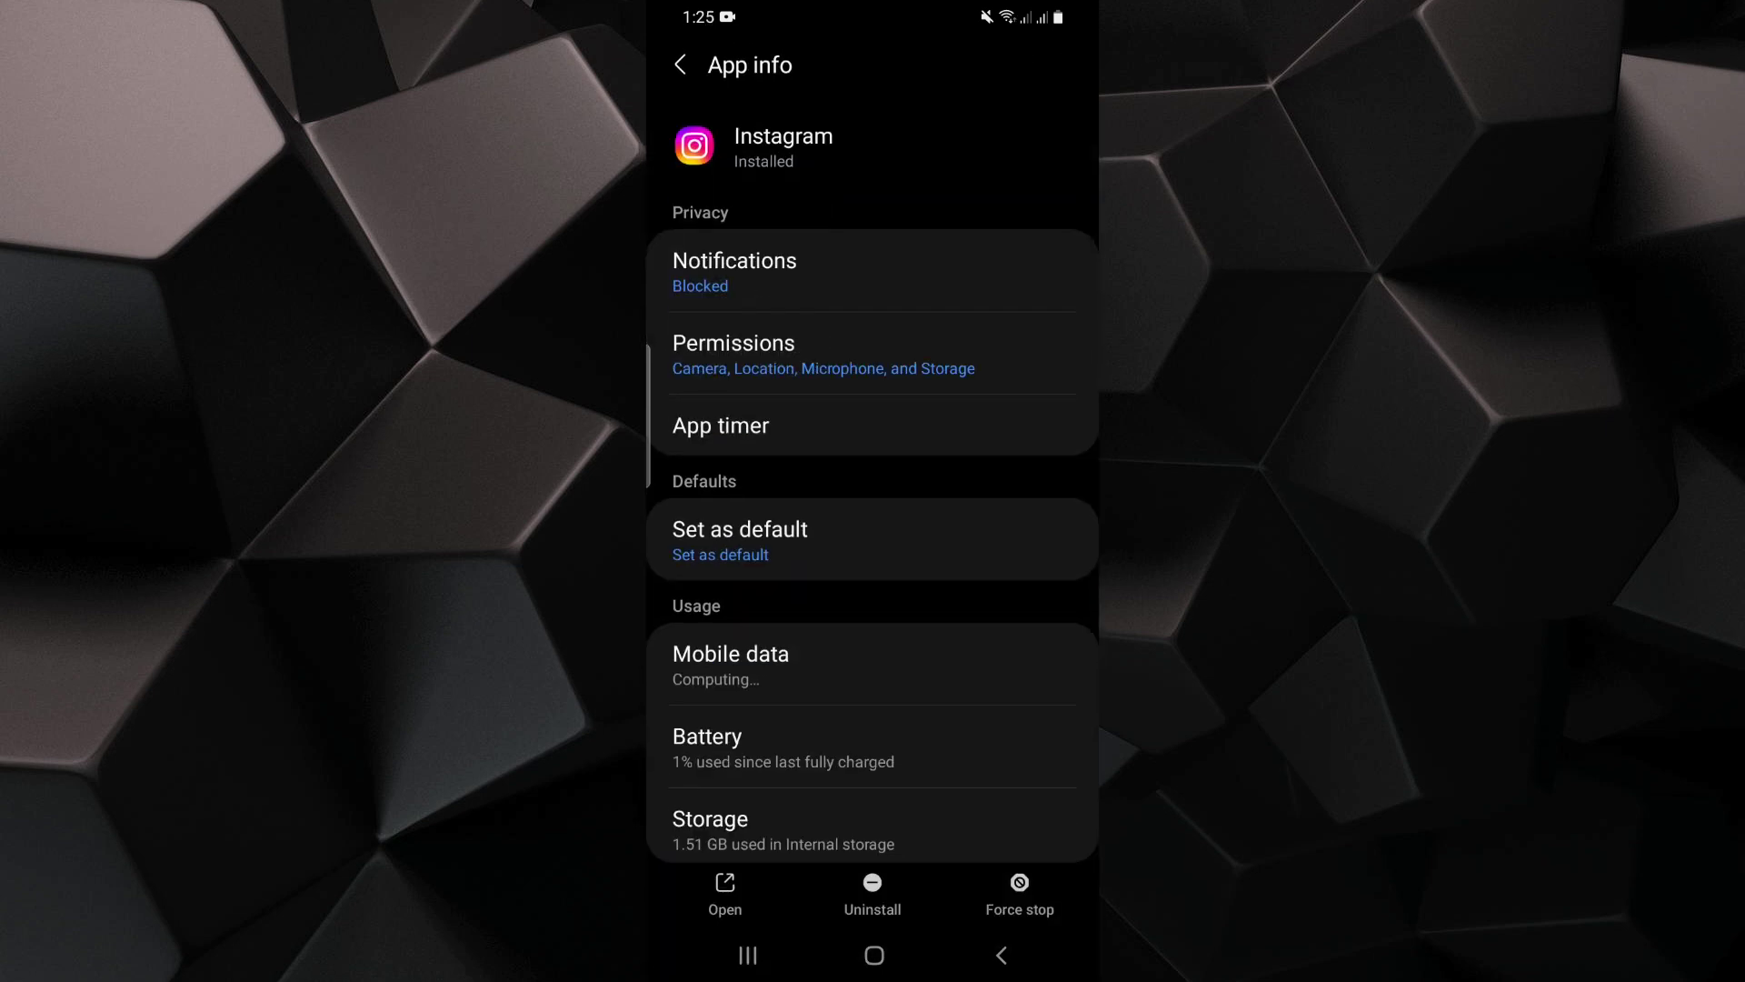
pyautogui.click(873, 825)
pyautogui.click(982, 894)
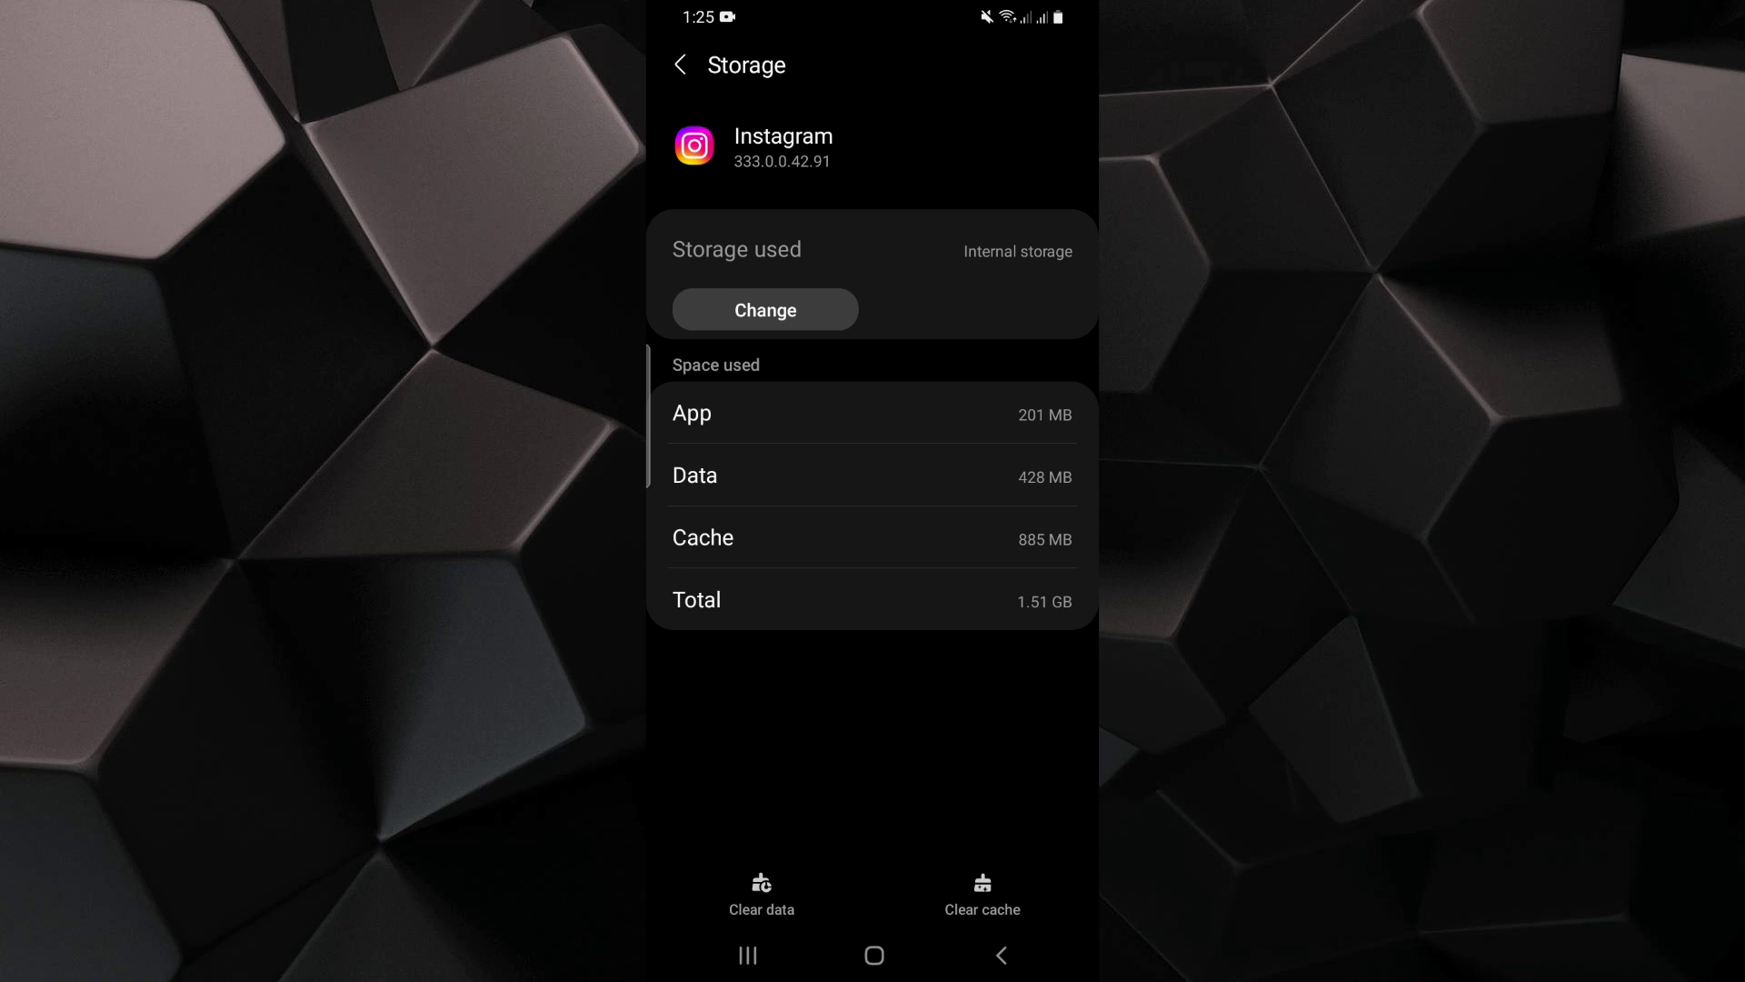
pyautogui.click(982, 895)
pyautogui.scroll(2, 873, 410)
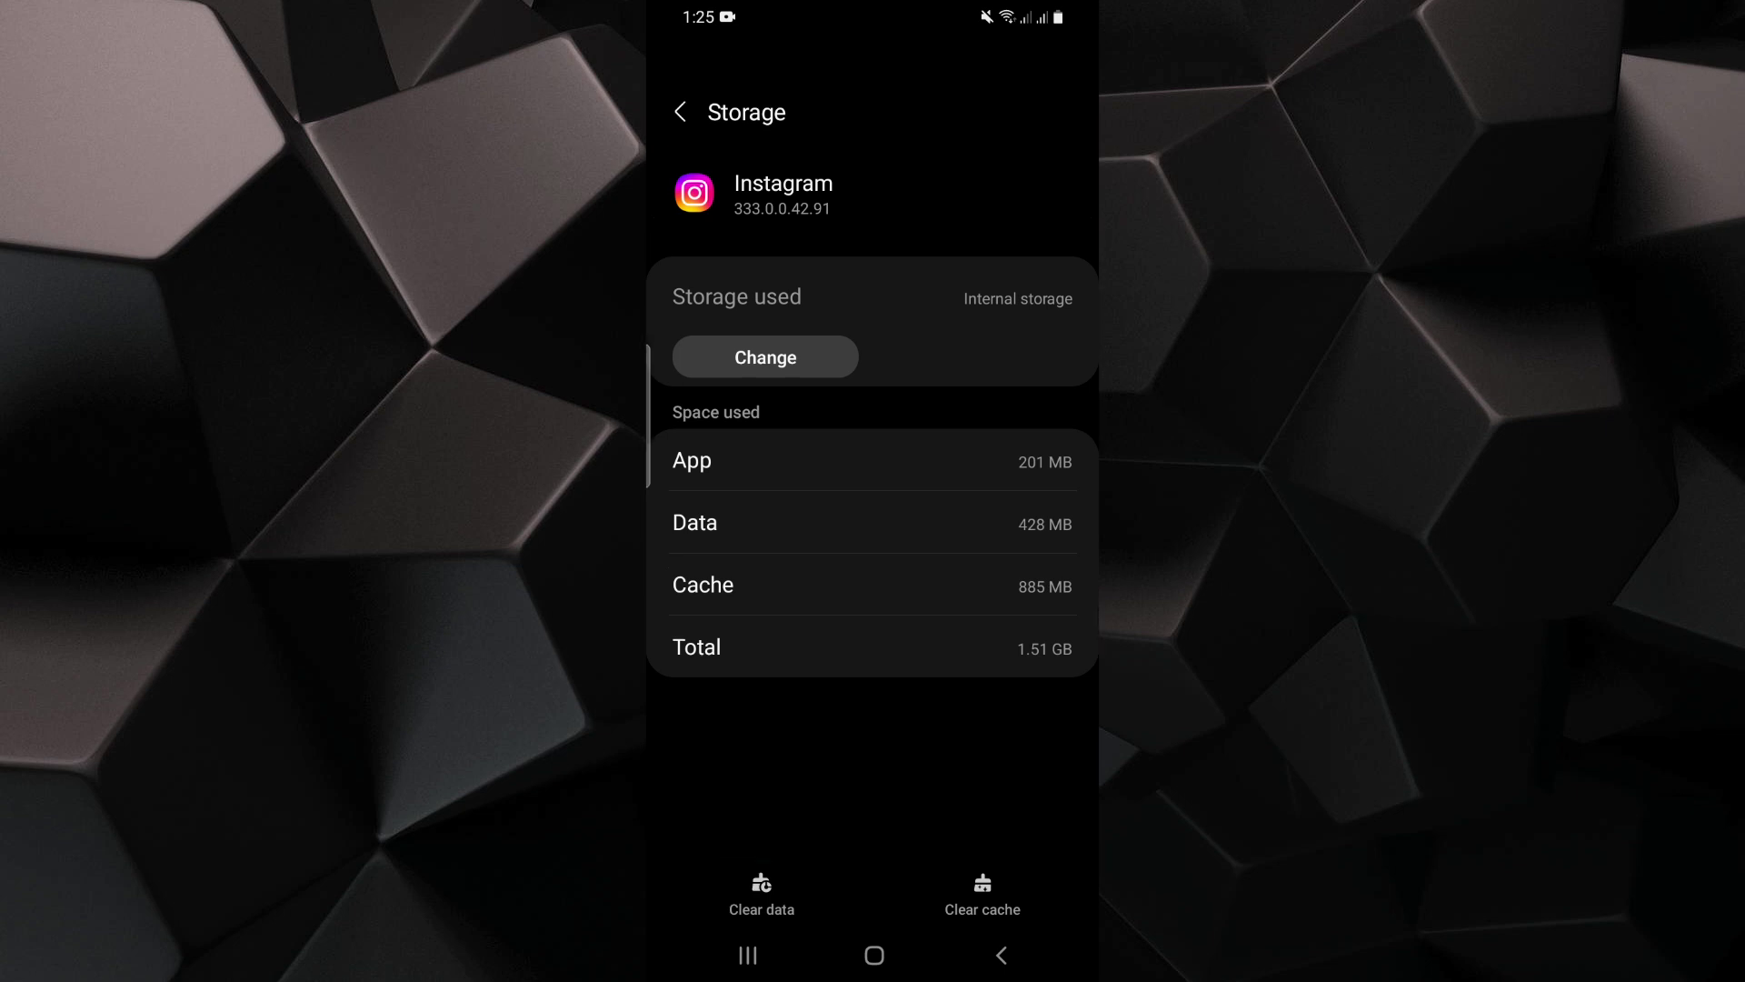
pyautogui.scroll(3, 873, 546)
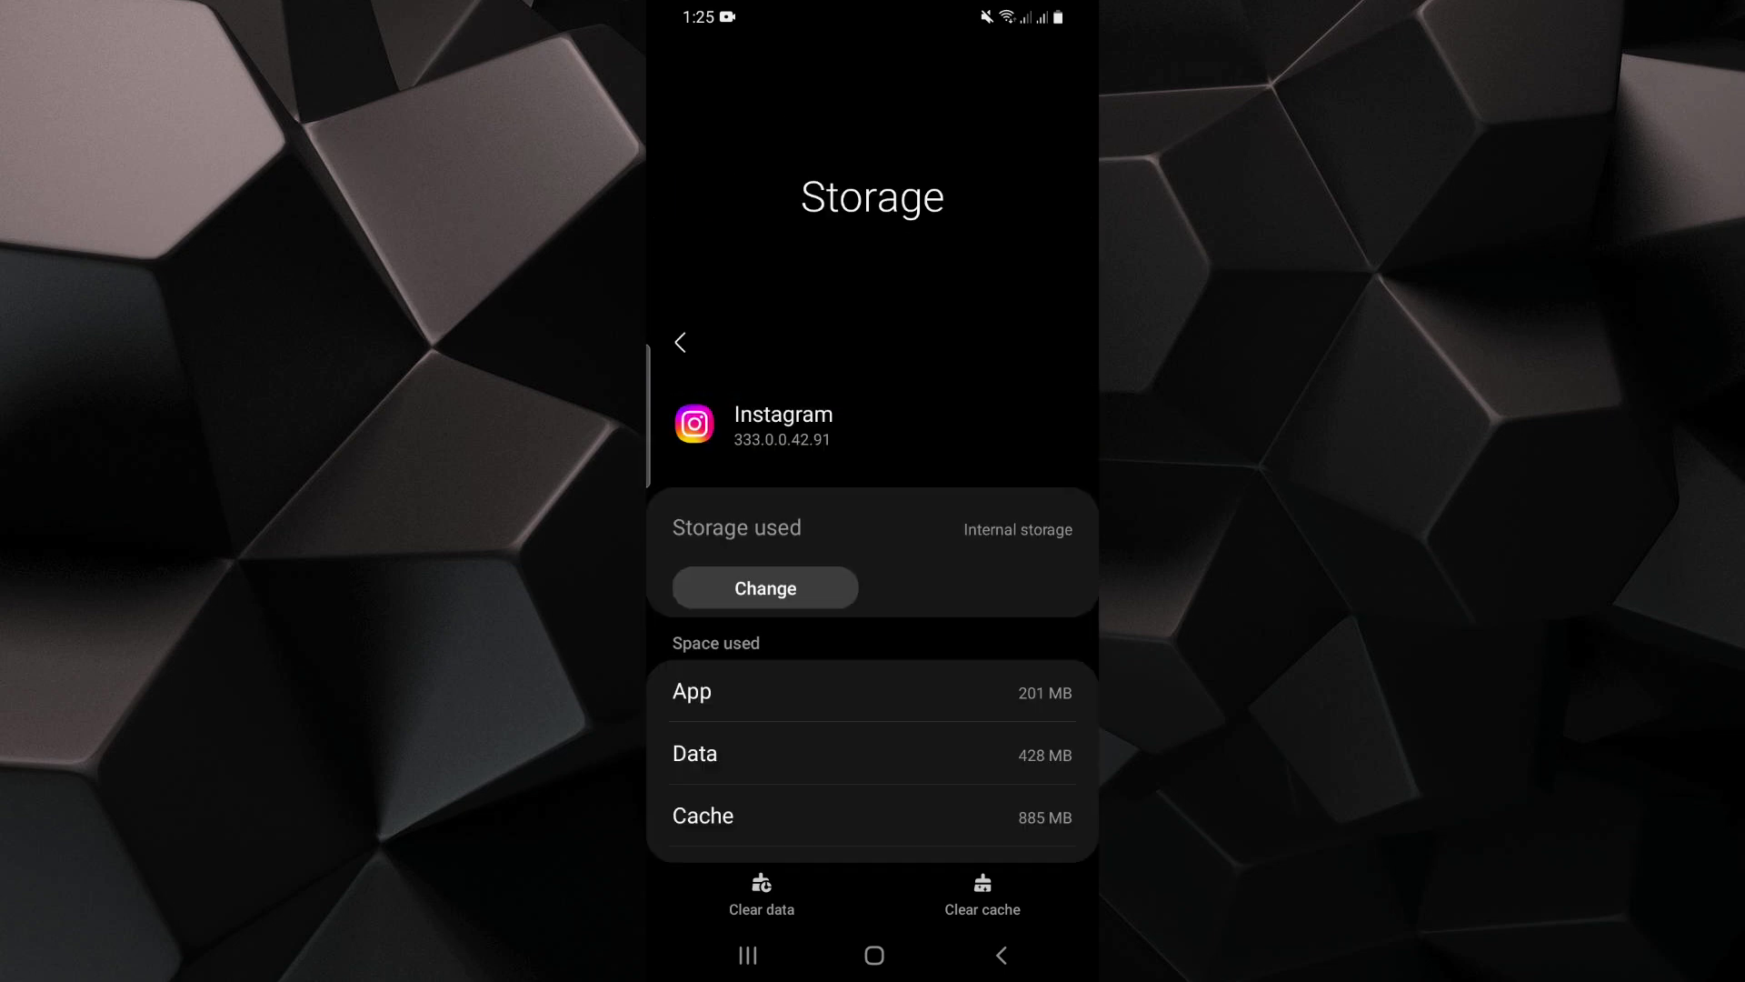
pyautogui.click(874, 954)
# Launch Instagram and start a Help > Report a problem report with diagnostics included
pyautogui.click(1031, 166)
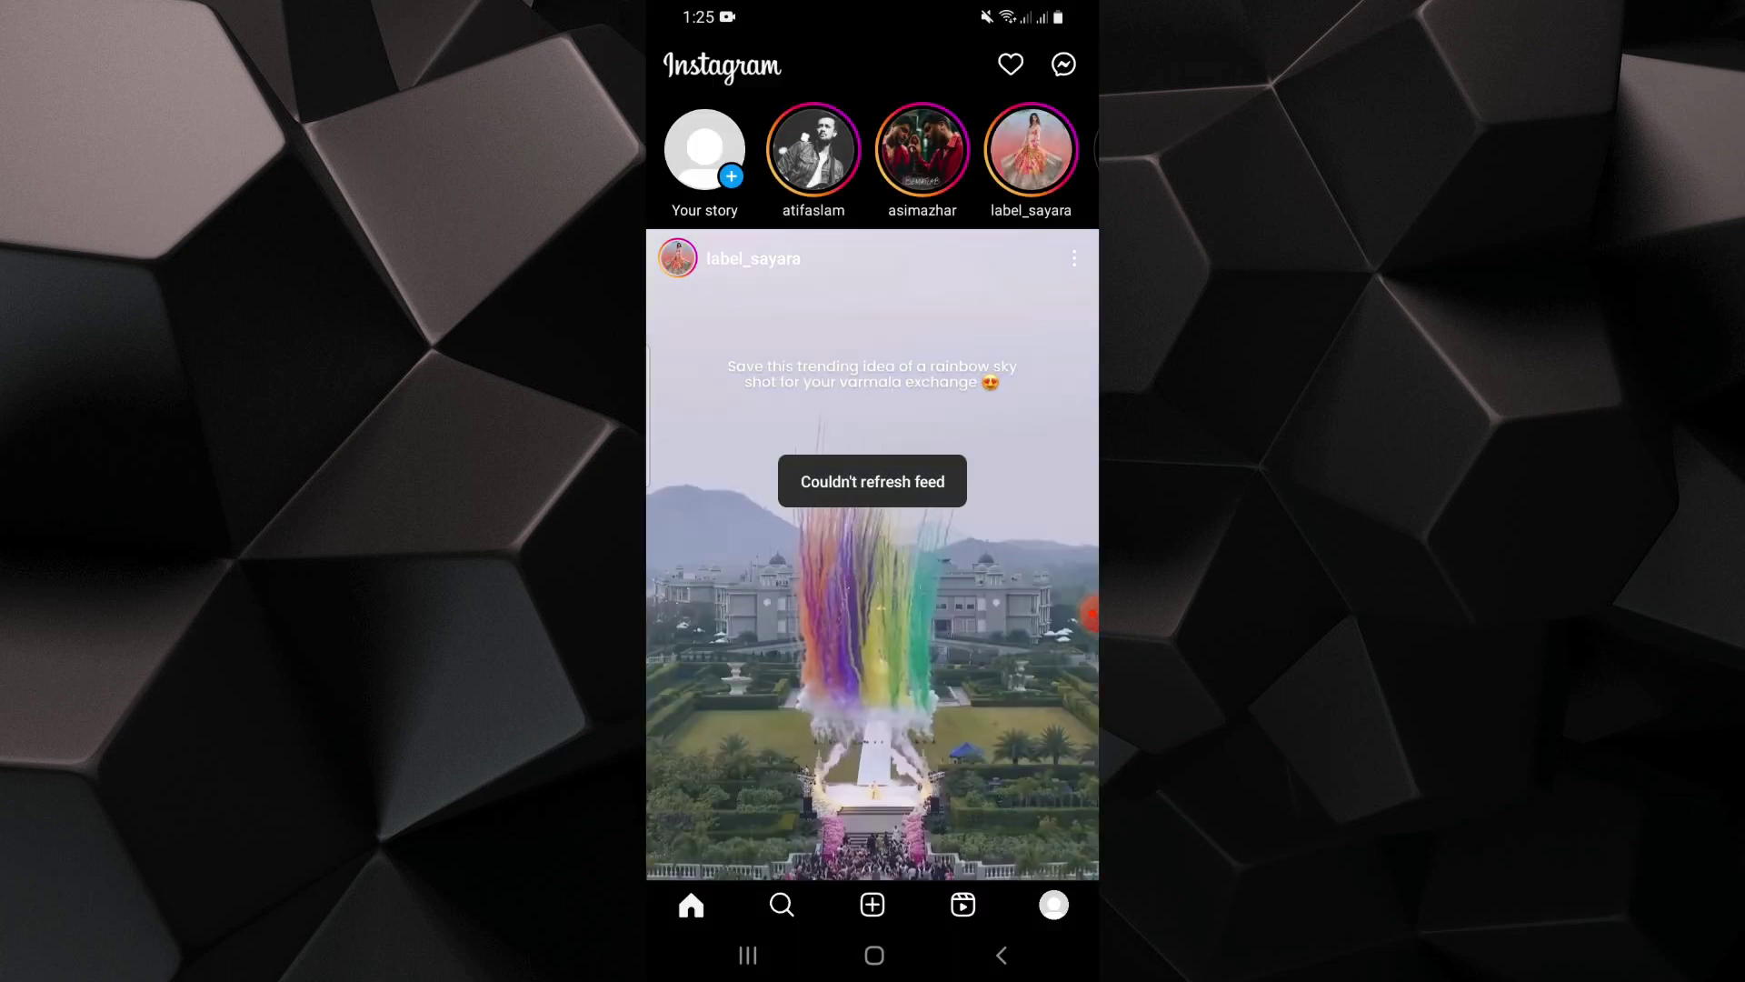
pyautogui.click(1054, 905)
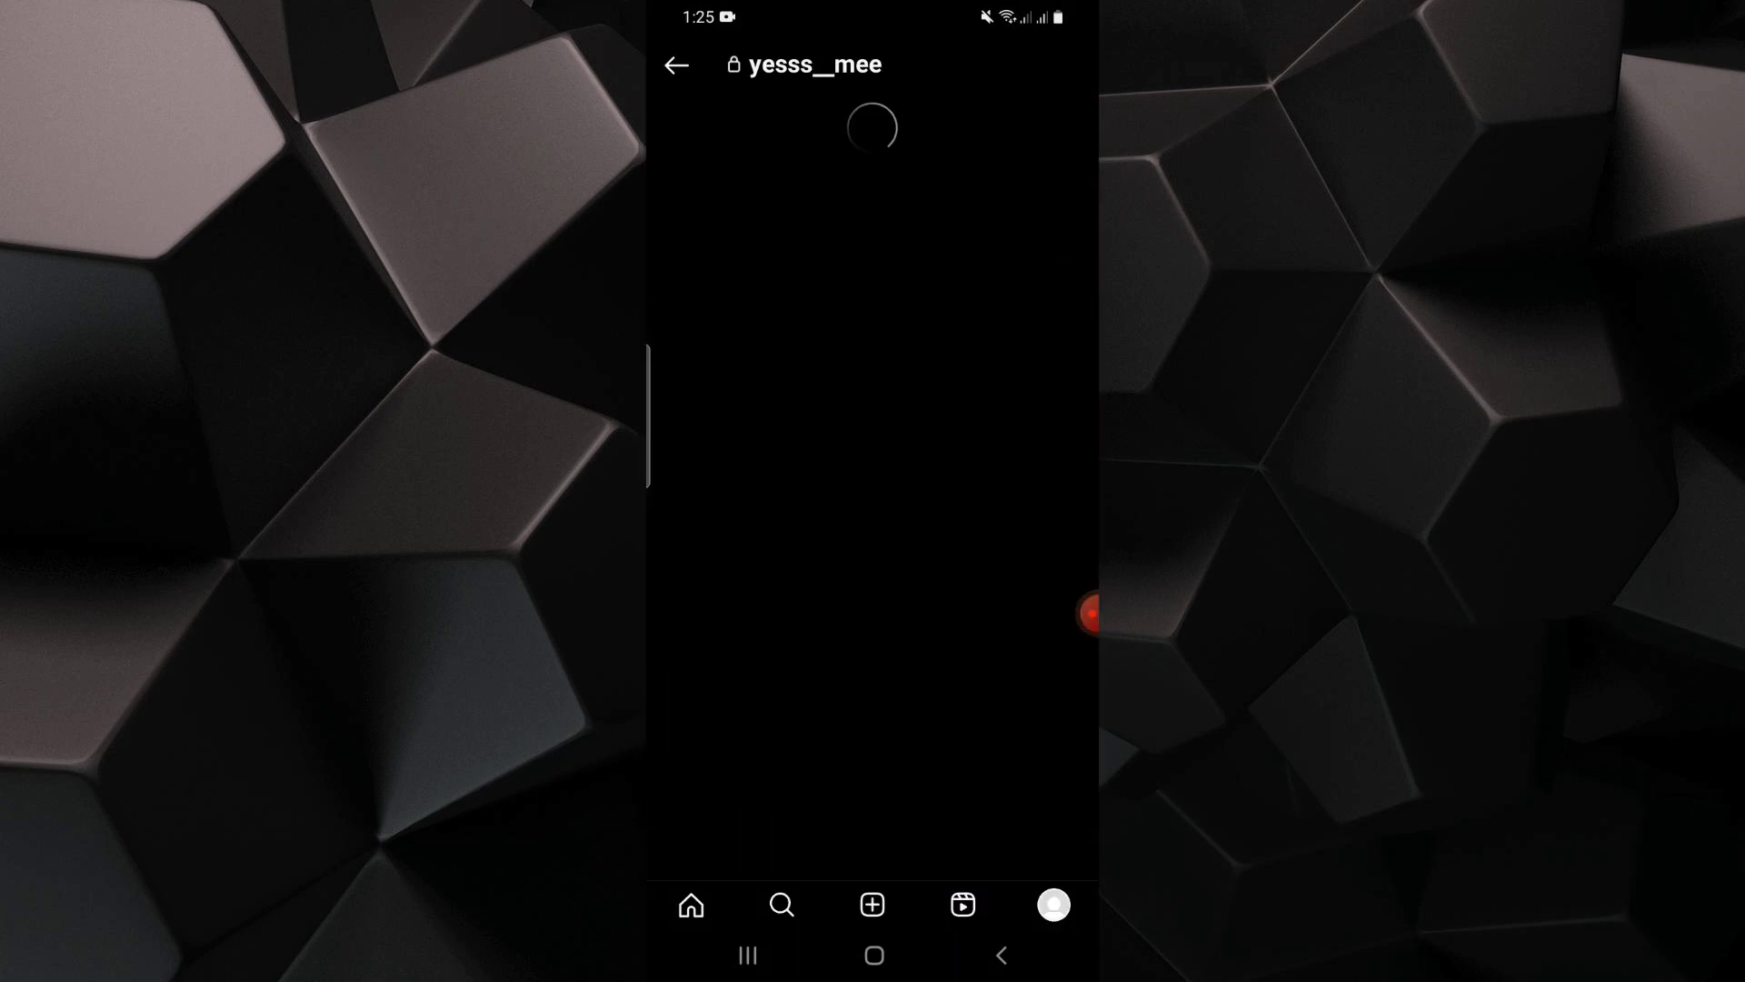
pyautogui.scroll(-5, 872, 491)
pyautogui.scroll(-5, 872, 490)
pyautogui.scroll(-5, 872, 491)
pyautogui.scroll(-2, 874, 491)
pyautogui.click(818, 520)
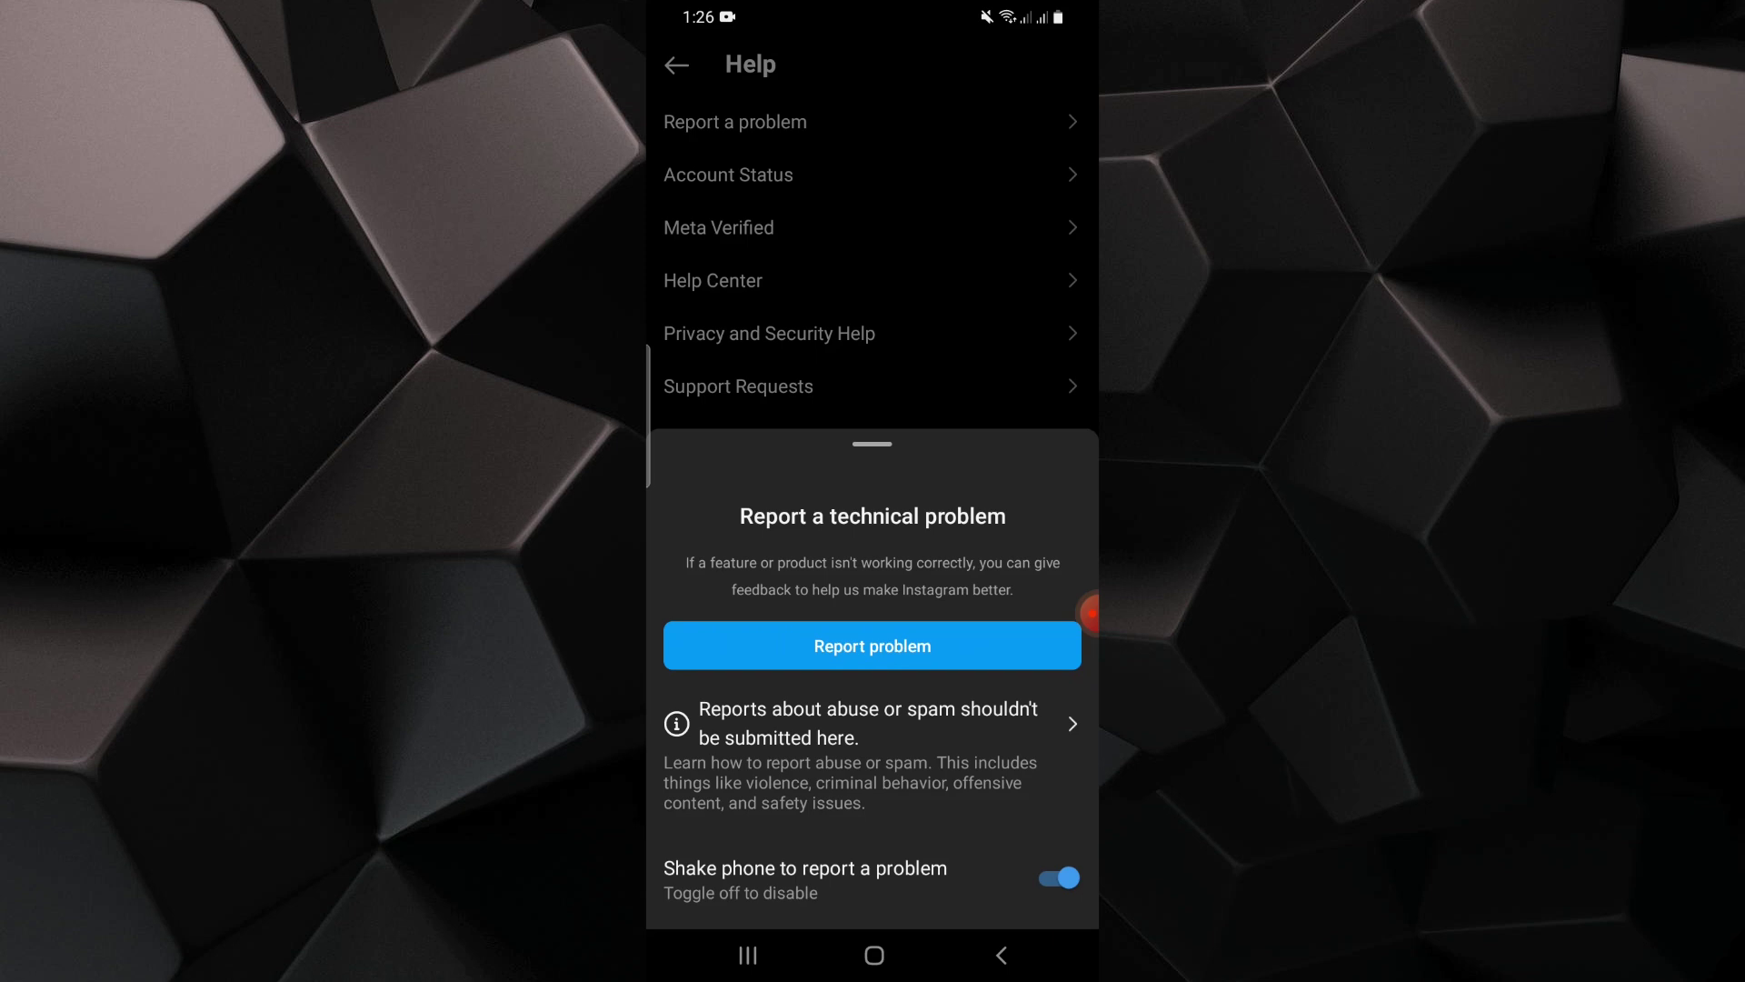
pyautogui.click(872, 645)
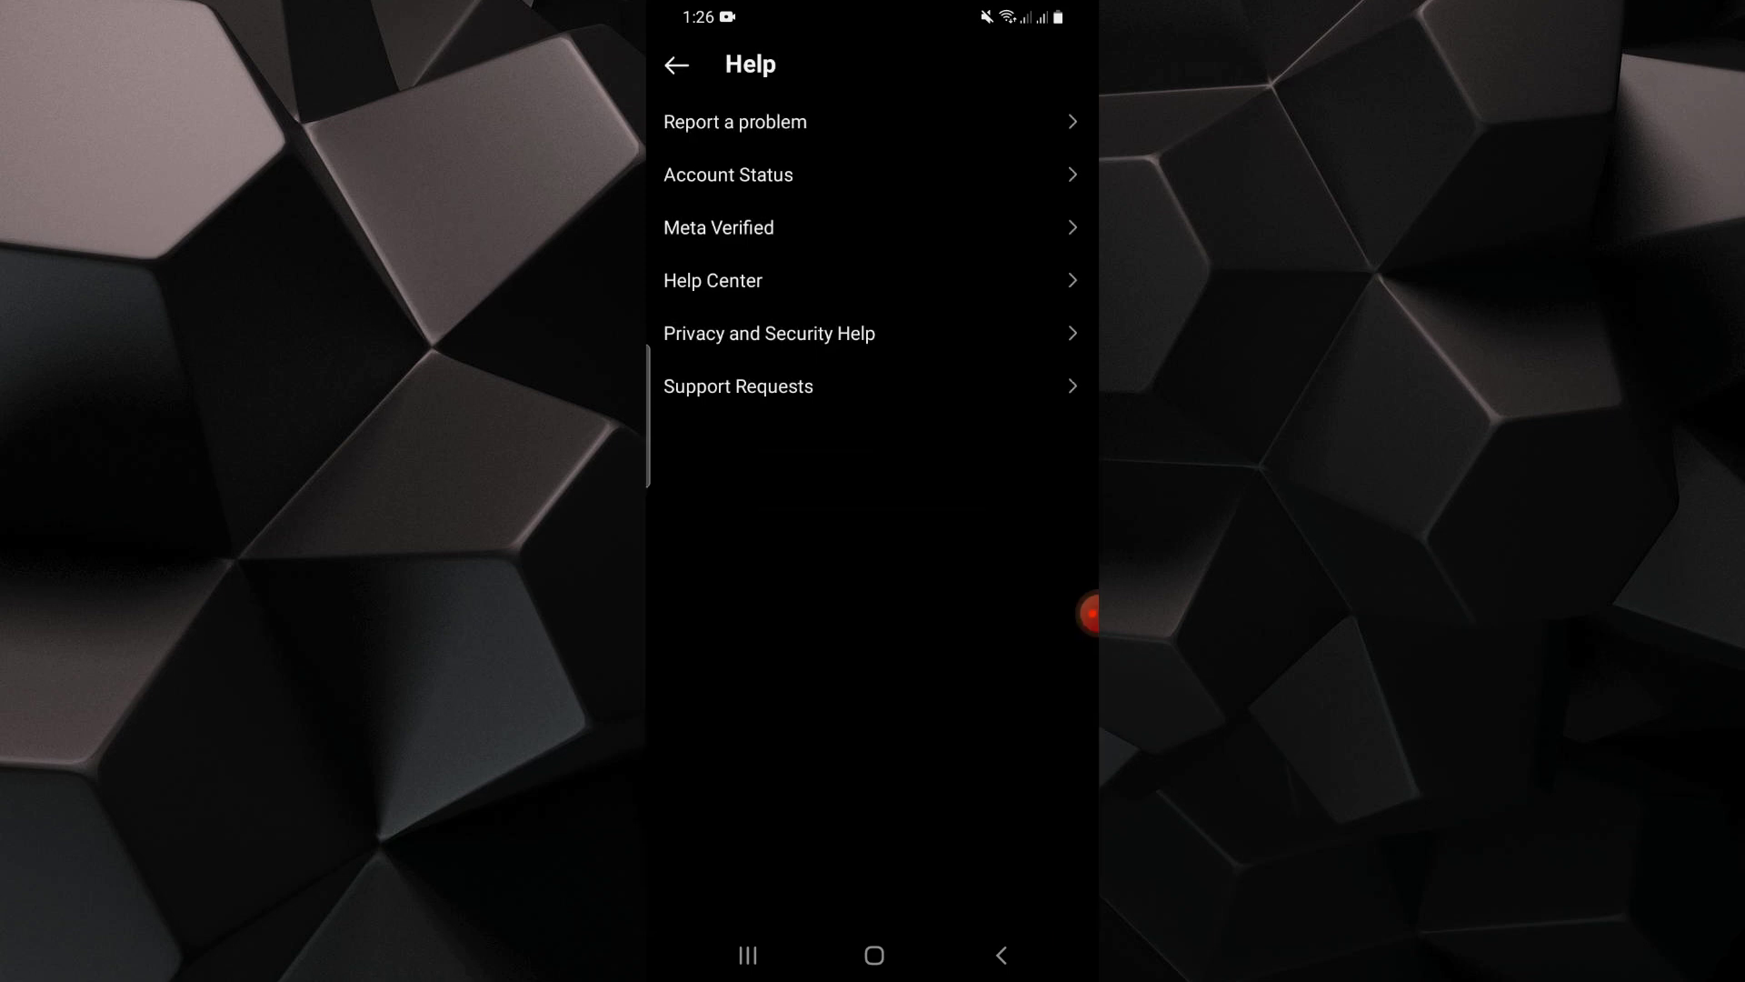
pyautogui.click(872, 855)
pyautogui.write('I am missing meta')
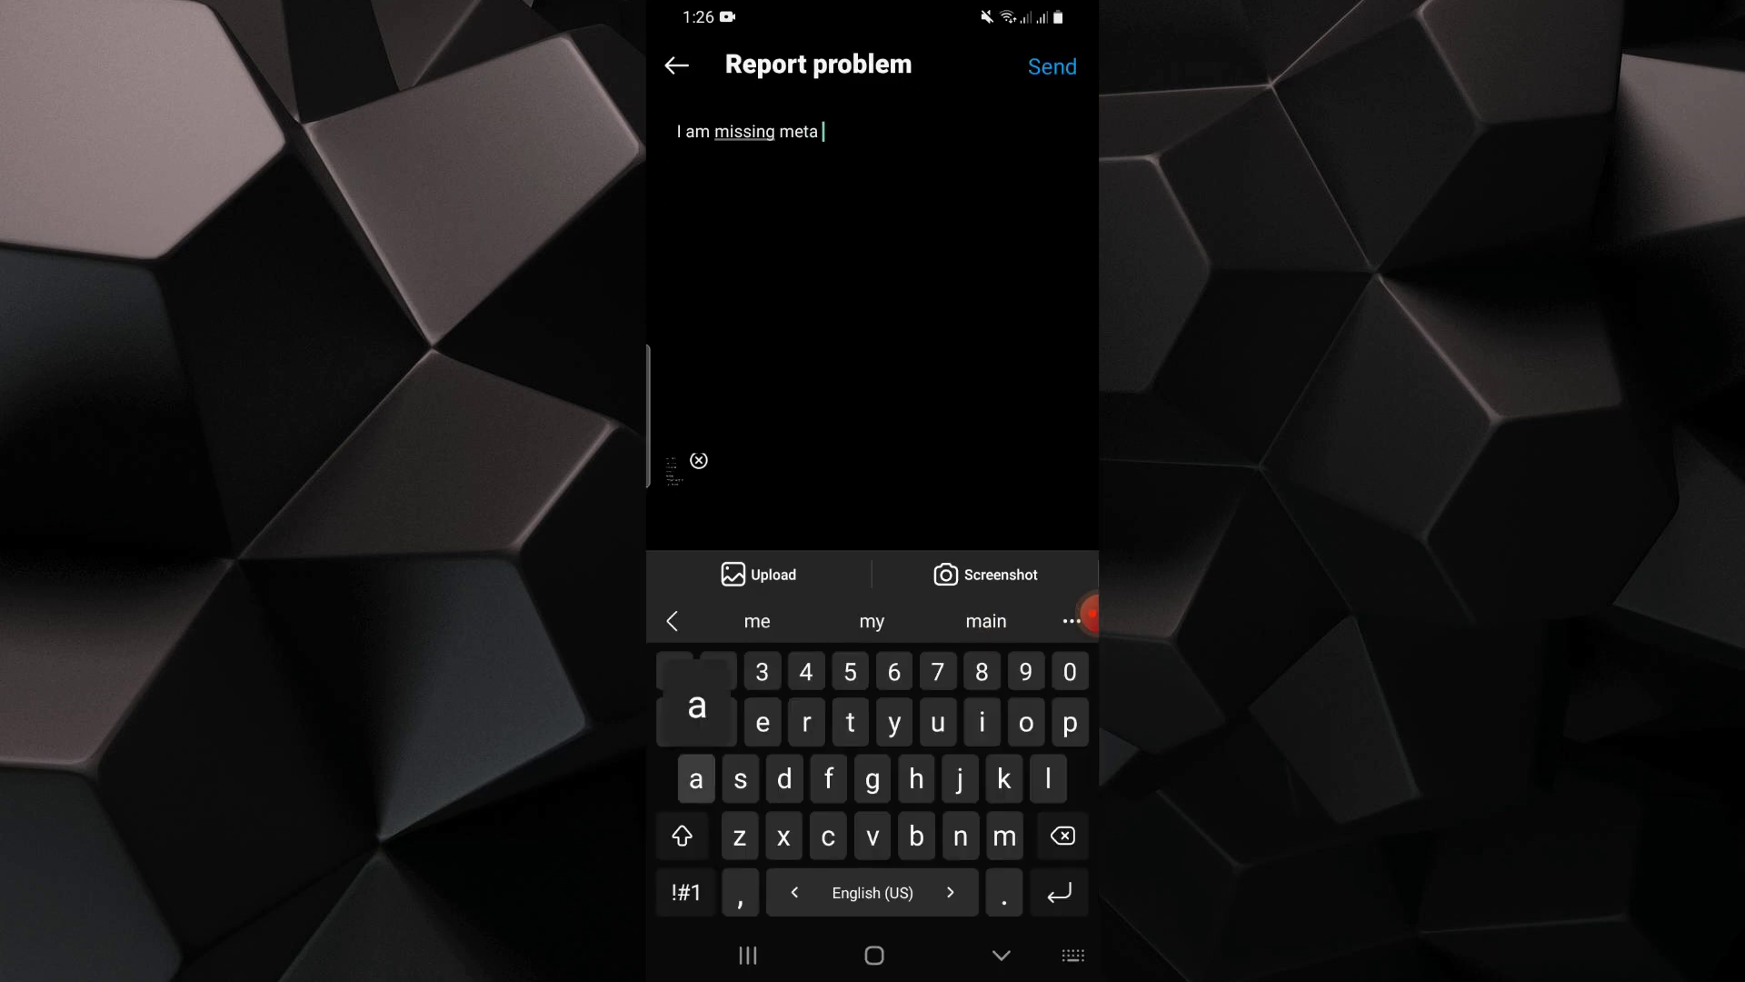
pyautogui.write(' ai on m')
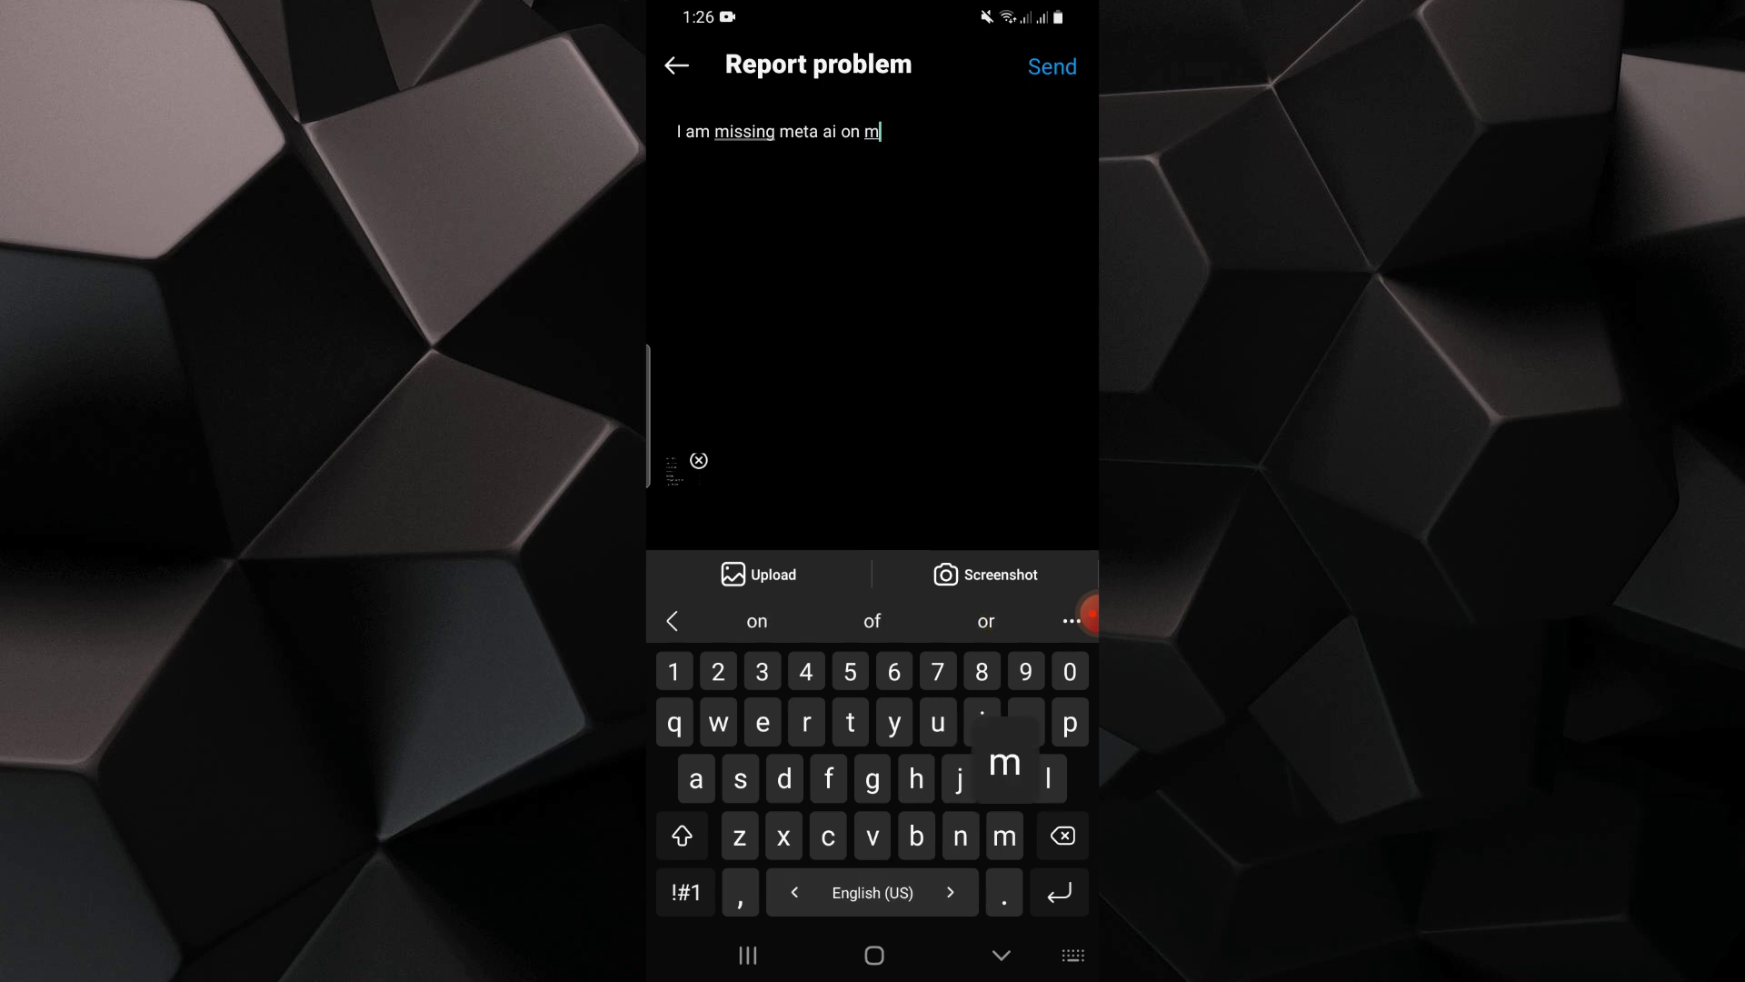
pyautogui.write('y account')
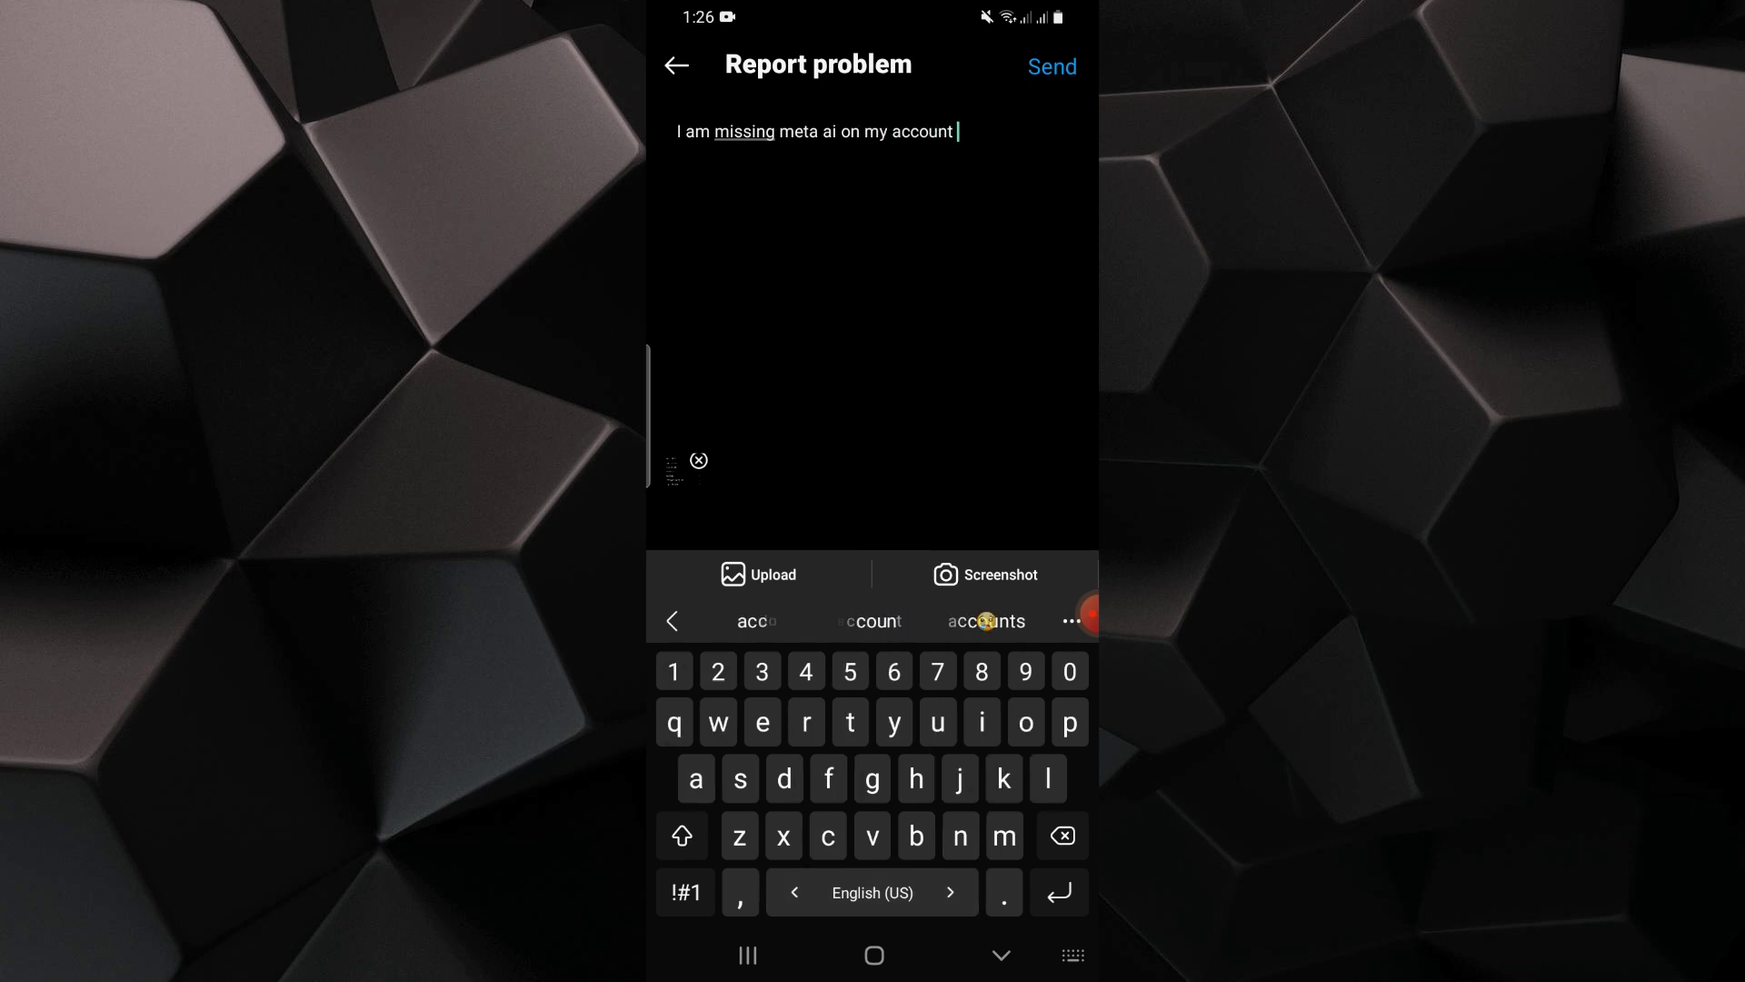
pyautogui.write(' , I need this to be fixed')
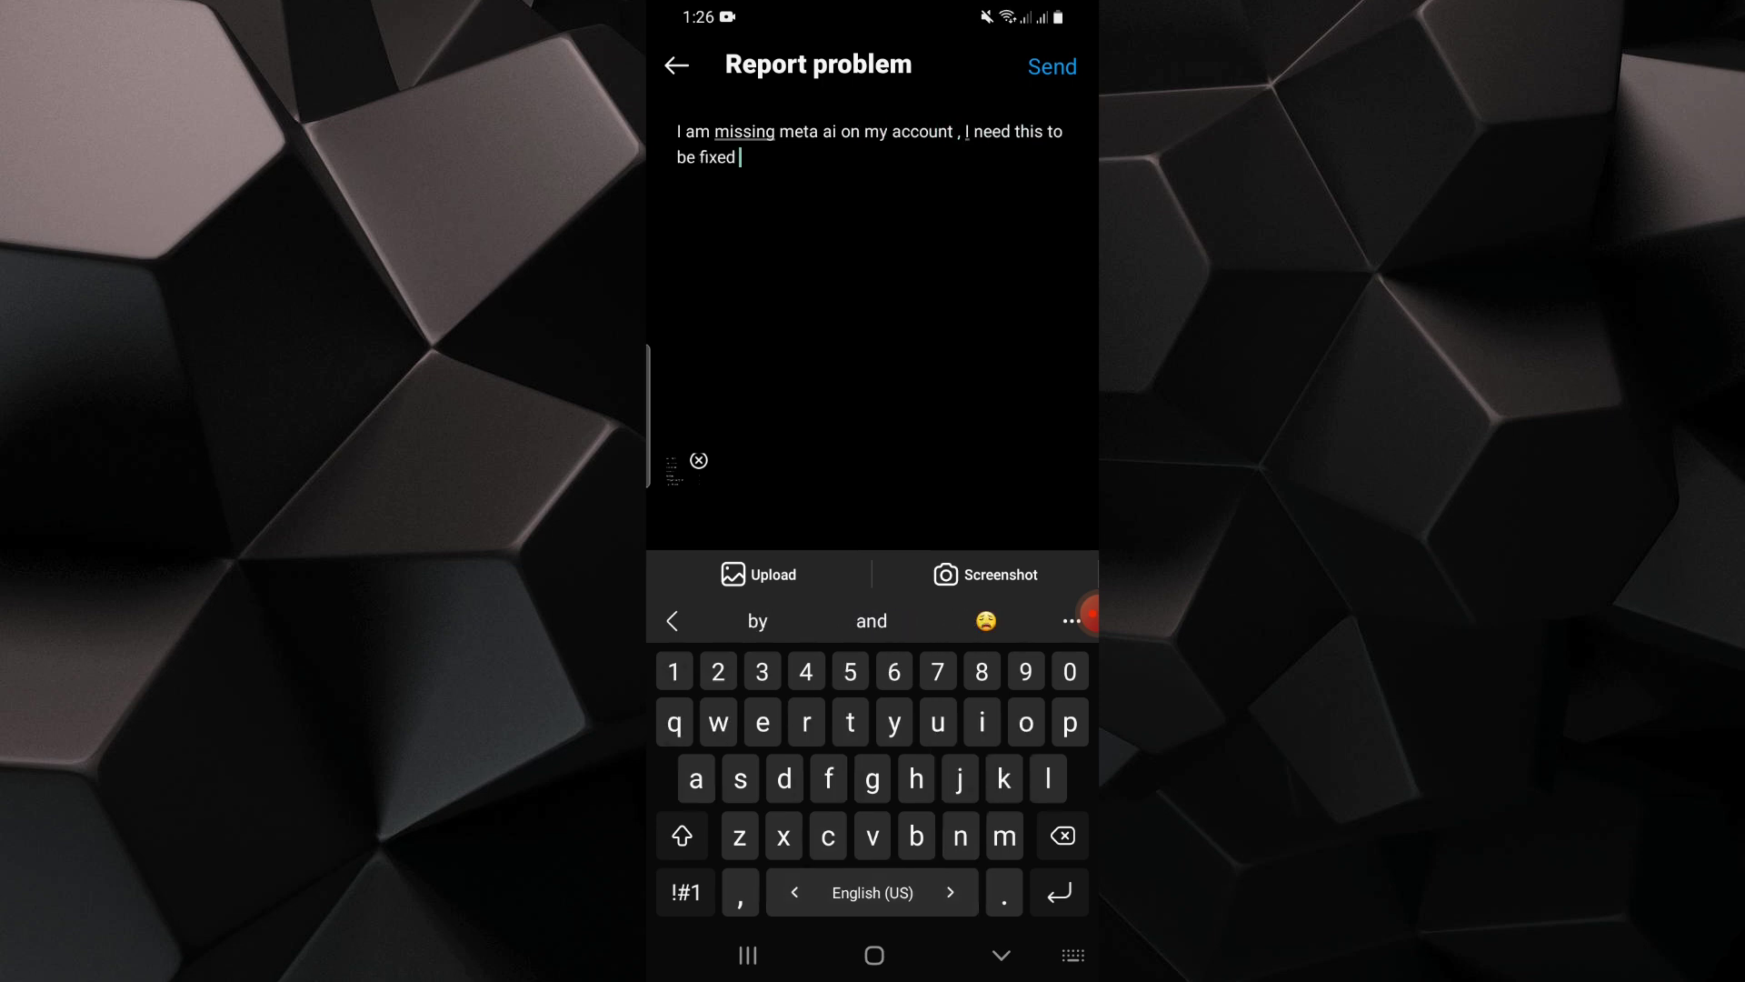
# Back out of the written missing-Meta-AI report to the profile page
pyautogui.click(676, 65)
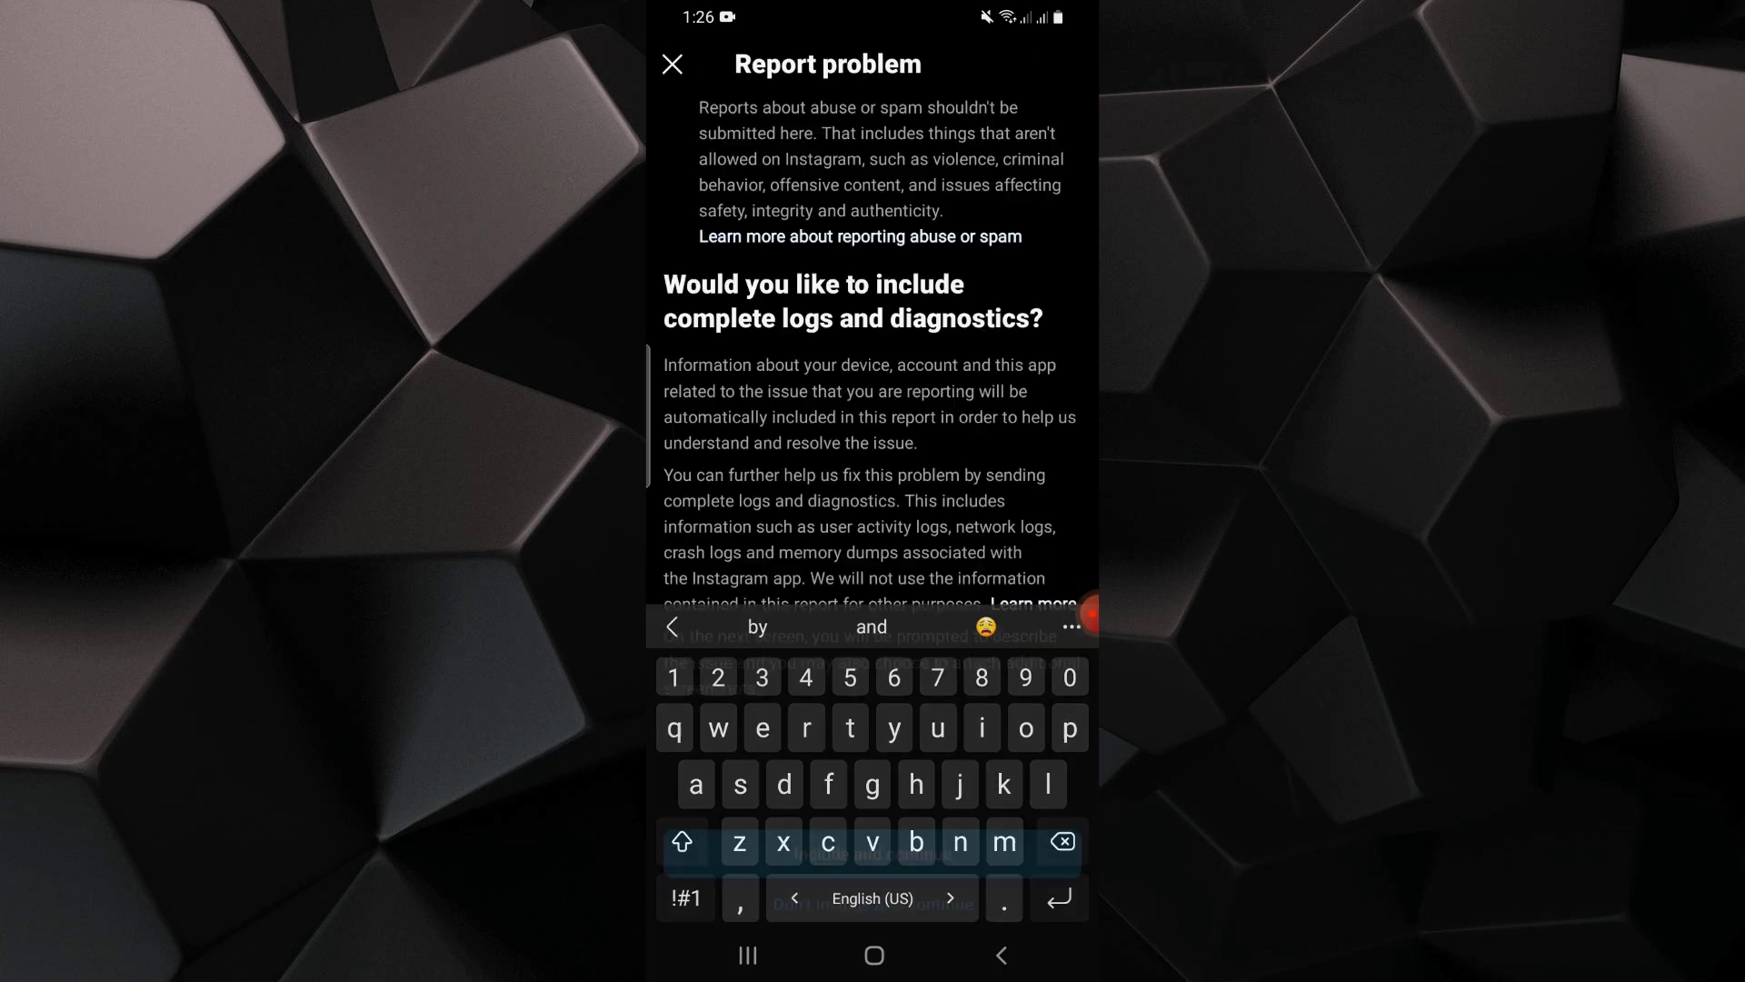
pyautogui.click(672, 63)
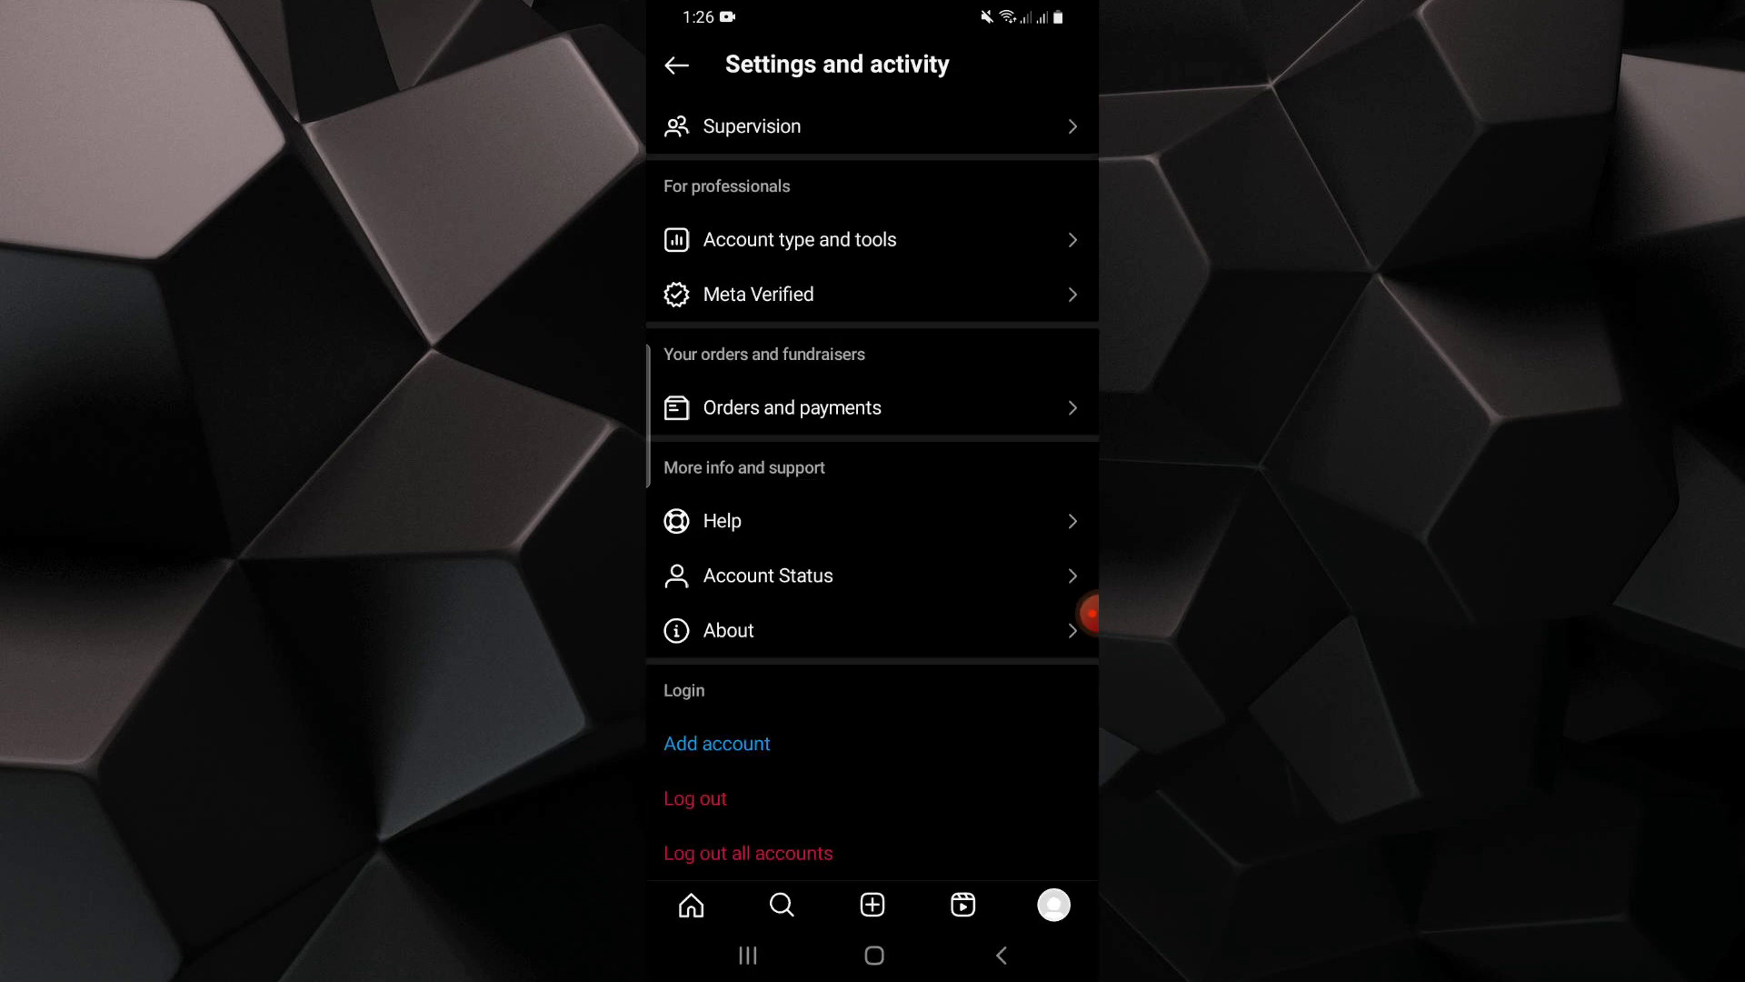
pyautogui.click(672, 65)
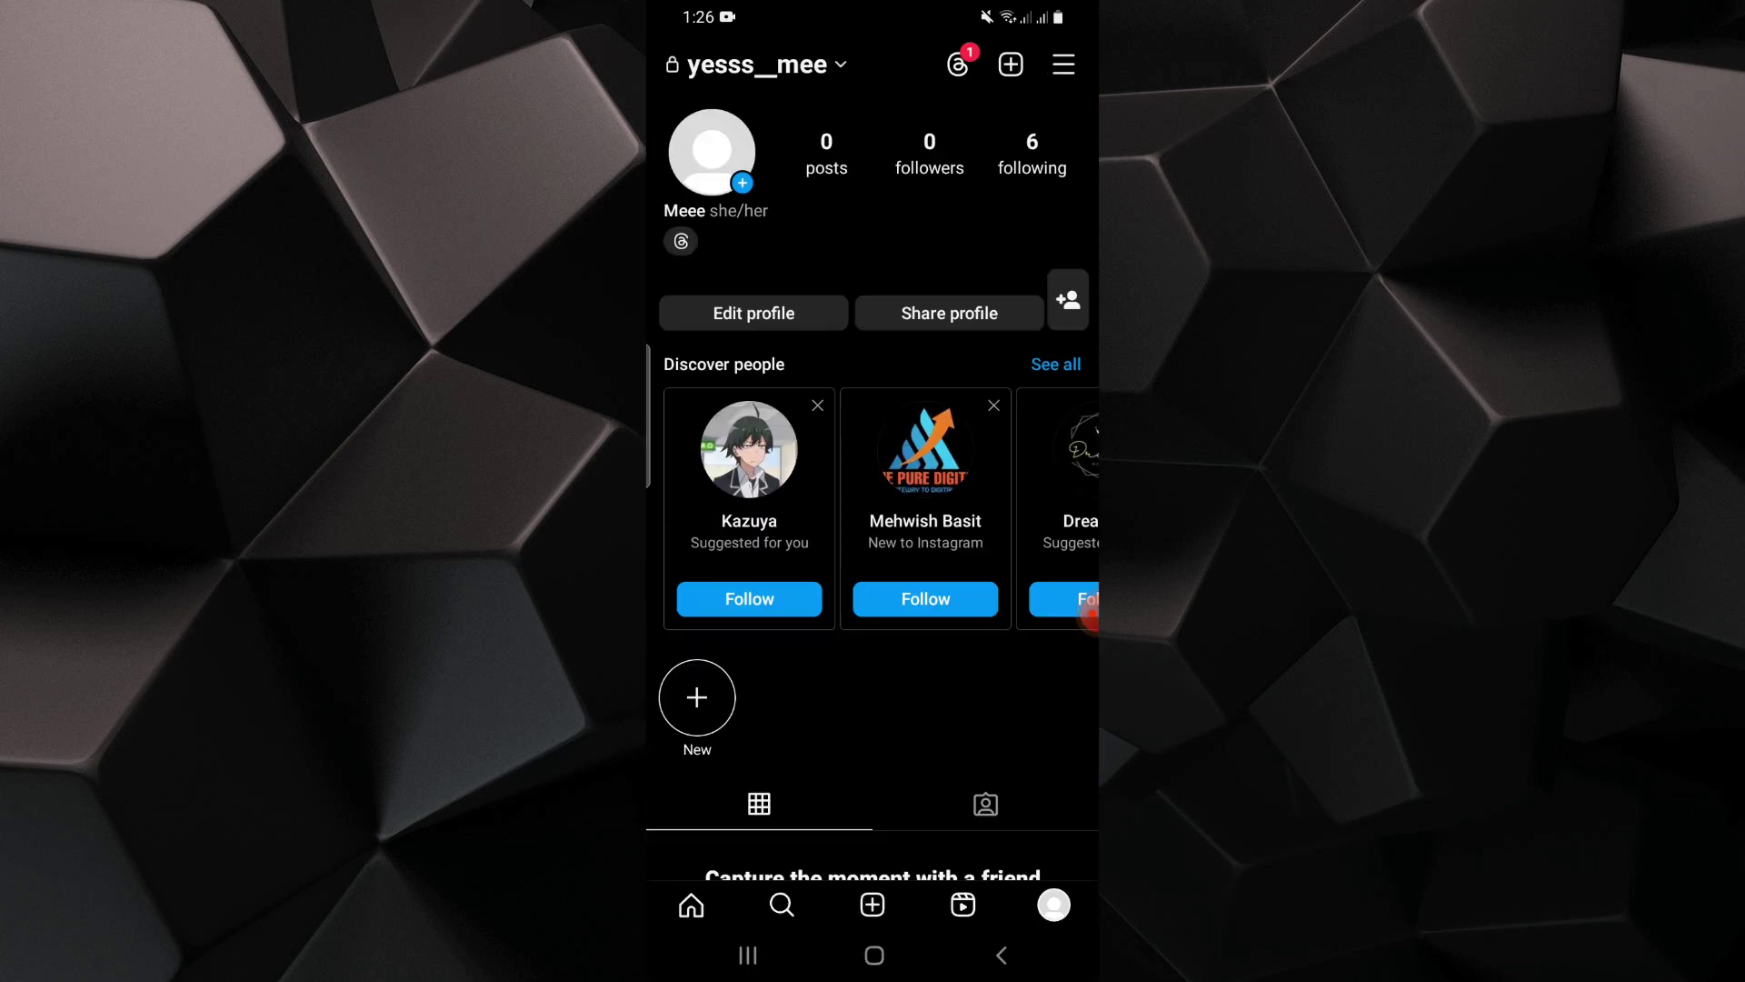
# Ask Meta AI for five lines about AI in DMs, then open its chat
pyautogui.click(1001, 954)
pyautogui.moveTo(873, 409); pyautogui.dragTo(872, 547)
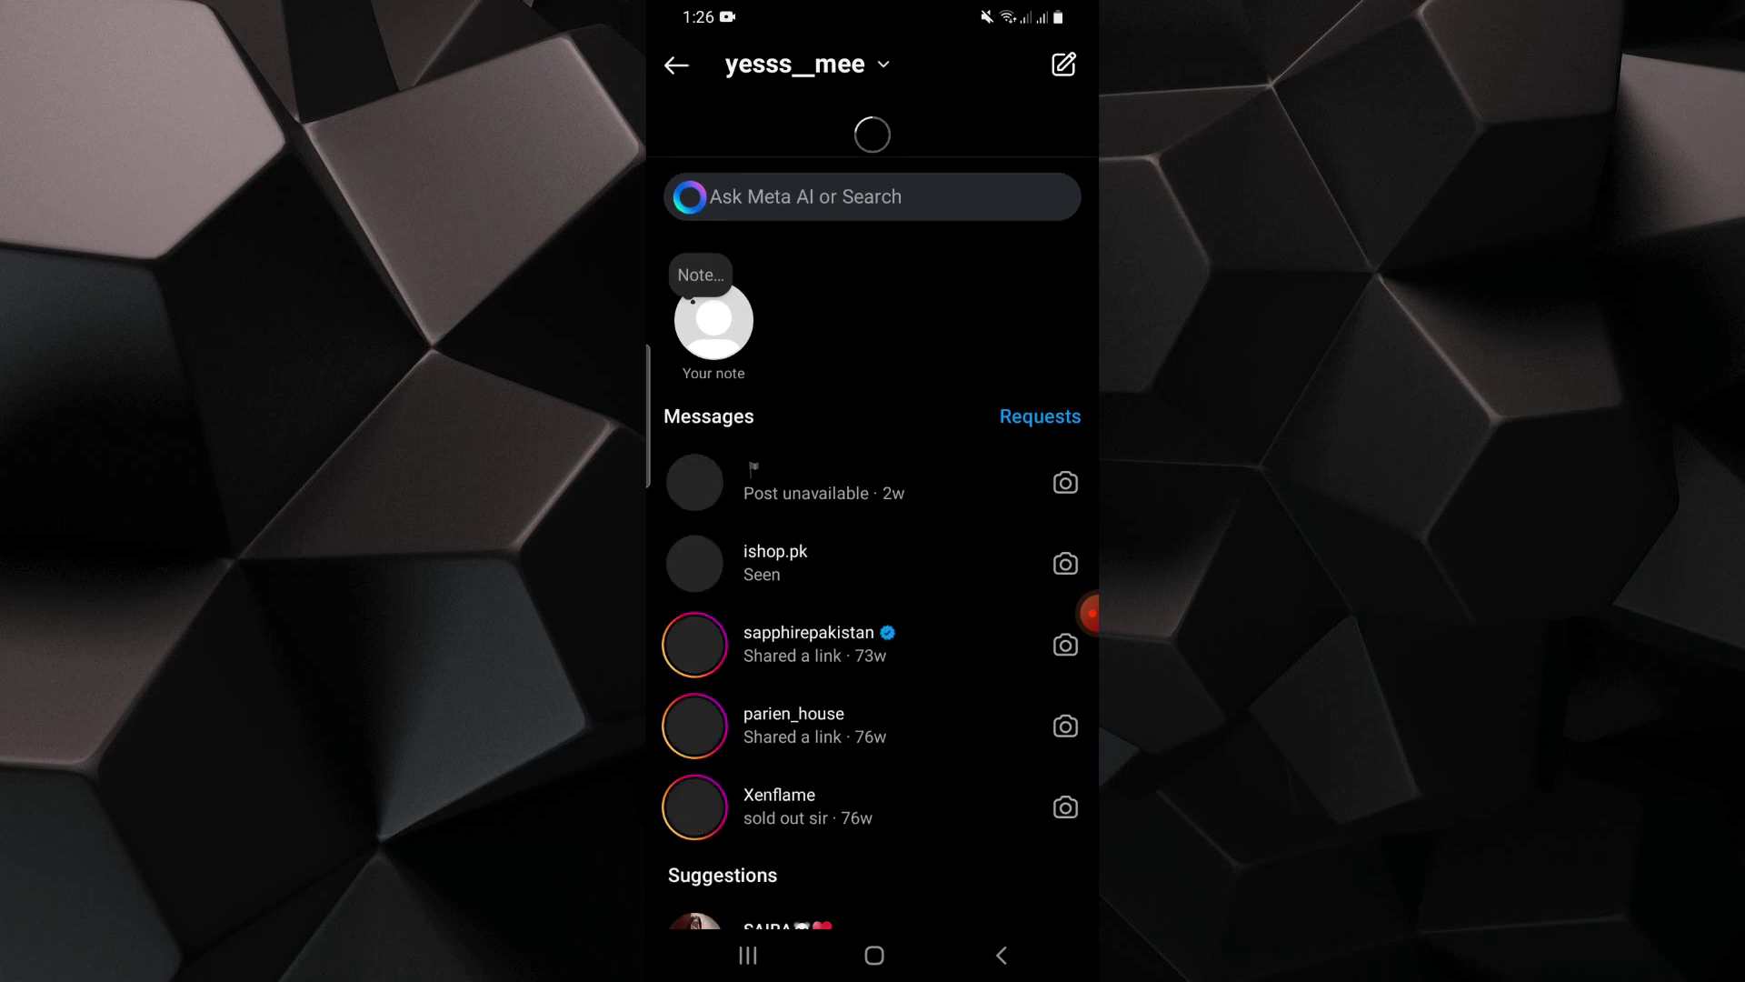
pyautogui.click(872, 132)
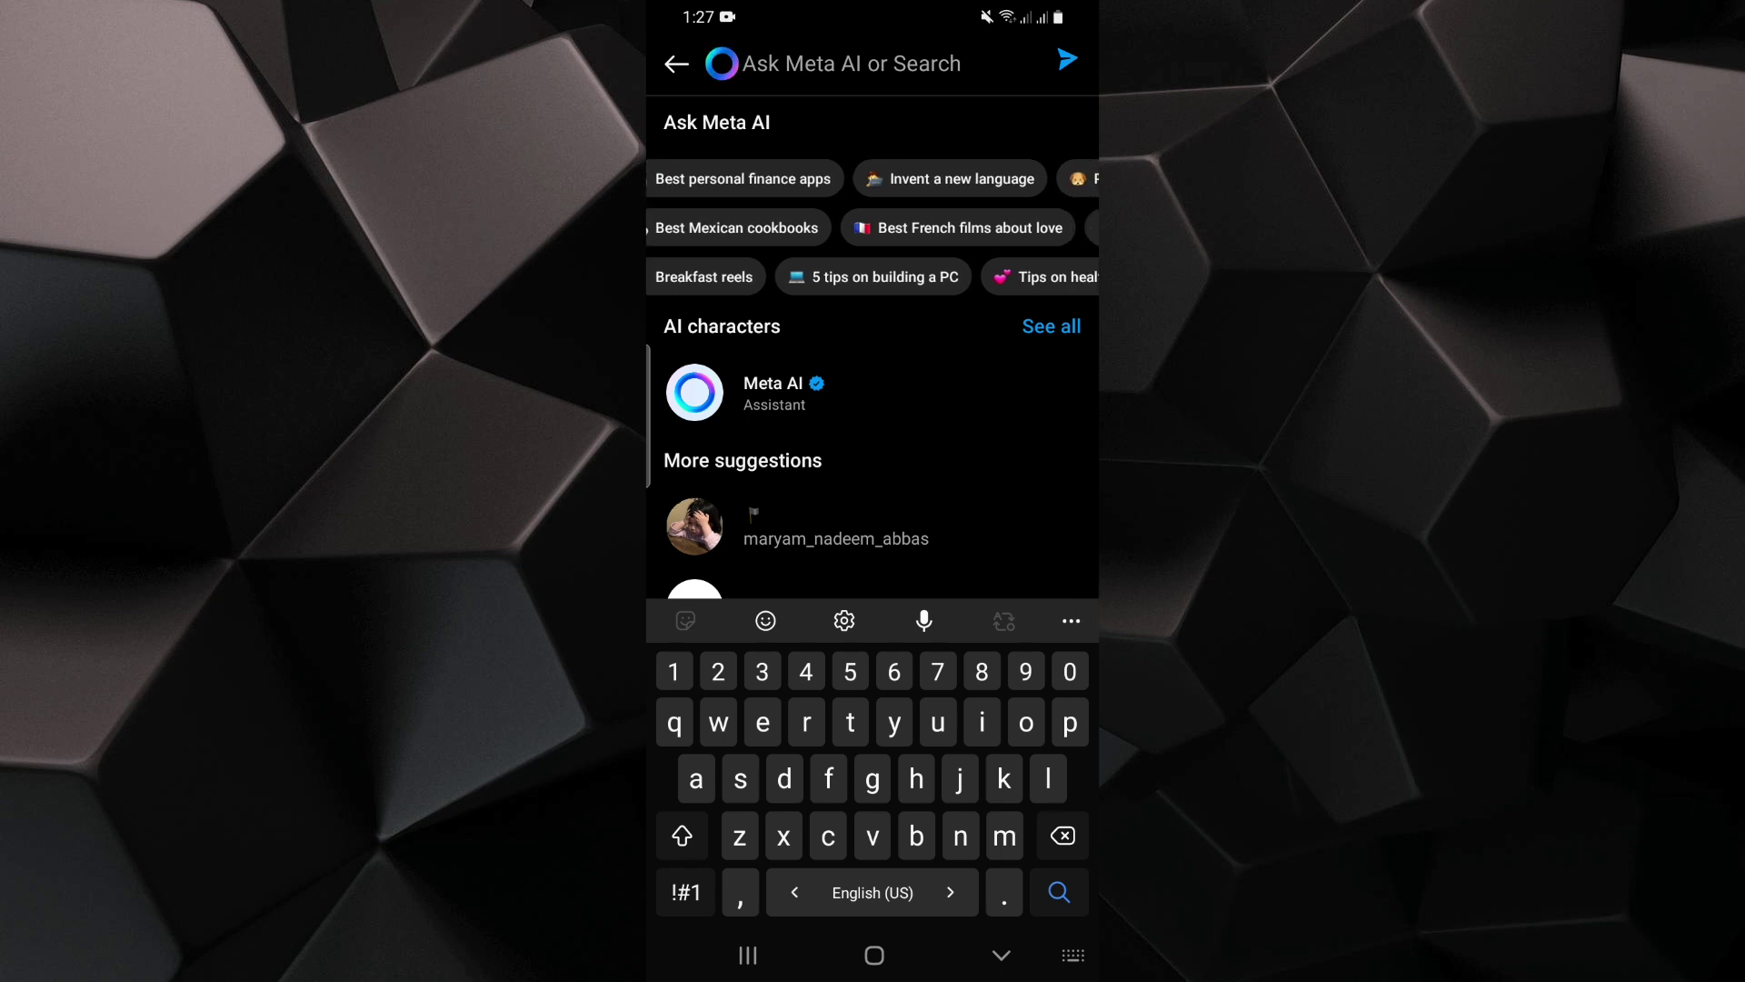
pyautogui.write('5 tips on ')
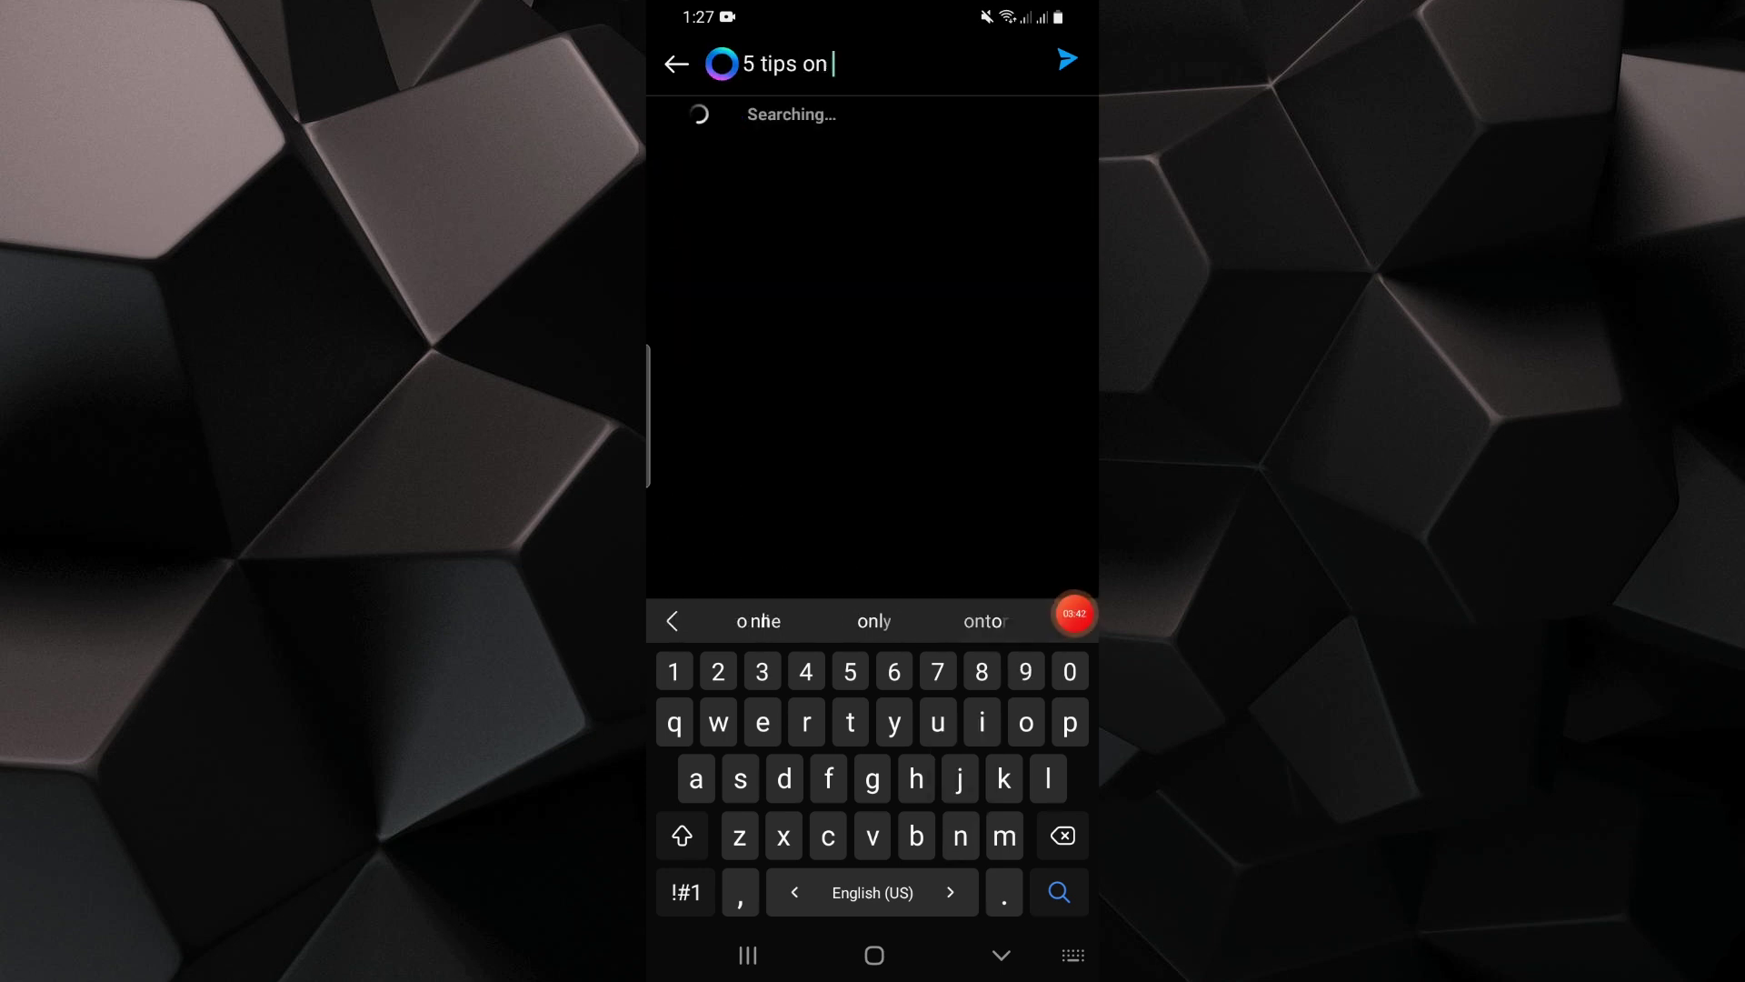
pyautogui.write('pc')
pyautogui.press('BackSpace')
pyautogui.press('BackSpace')
pyautogui.write('ai')
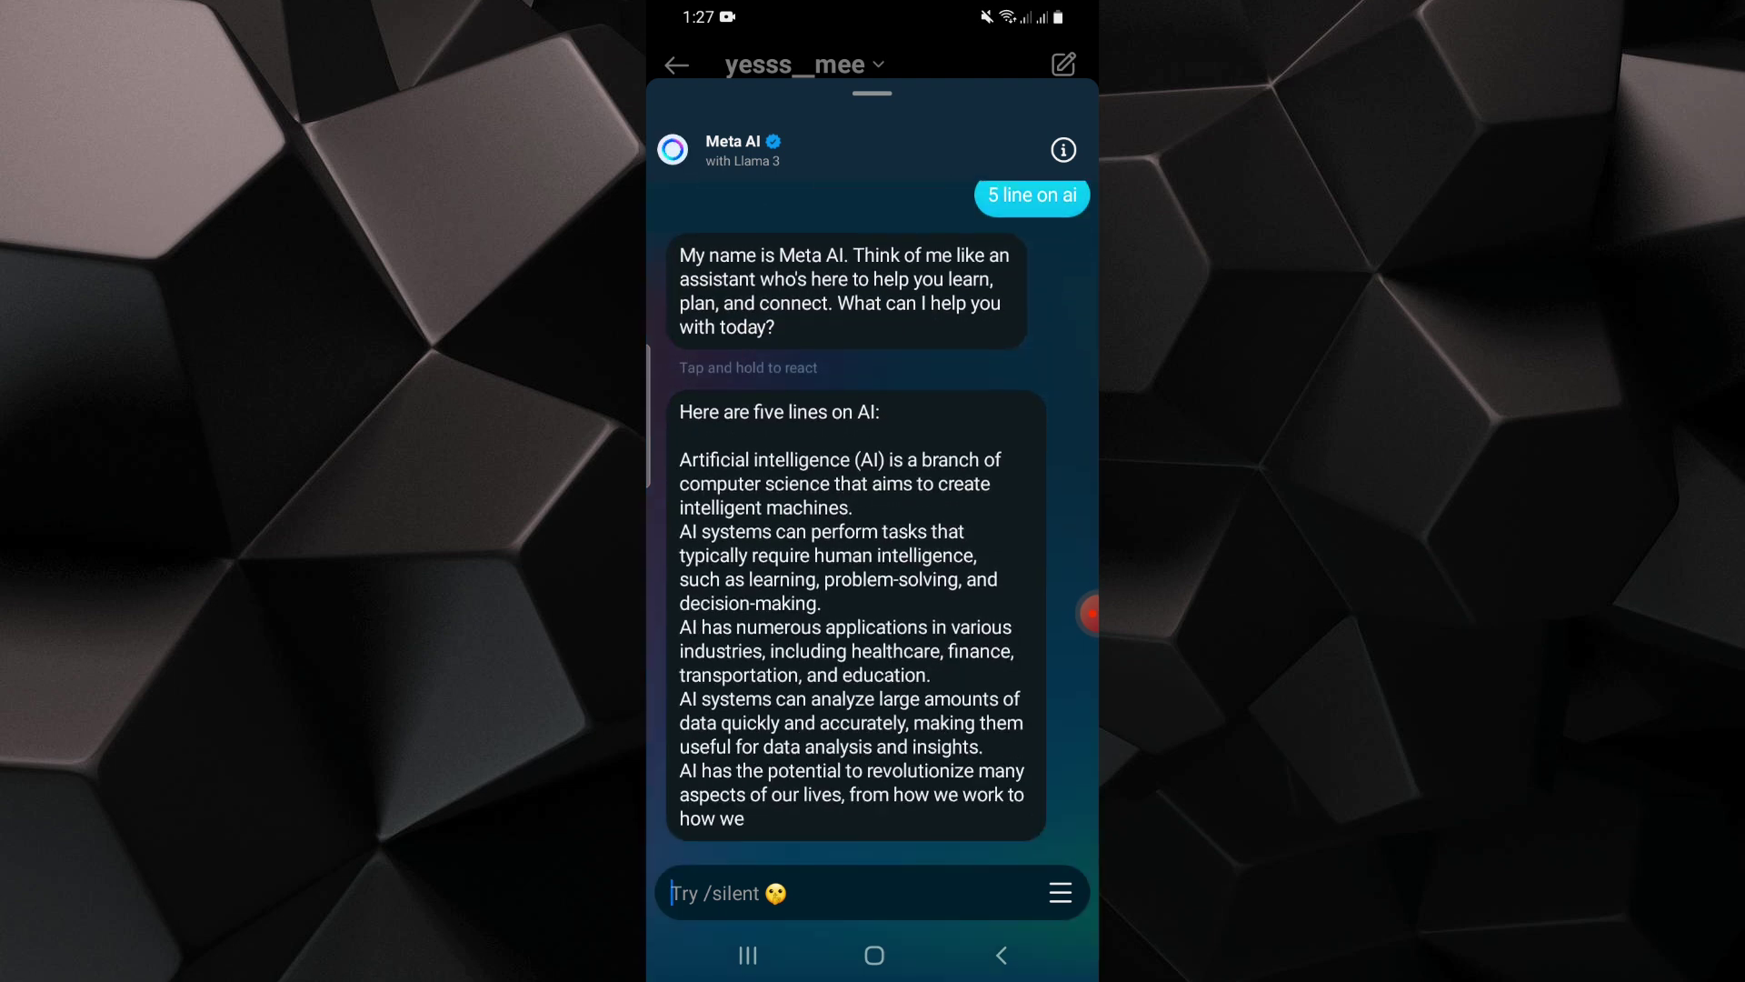
pyautogui.scroll(5, 873, 545)
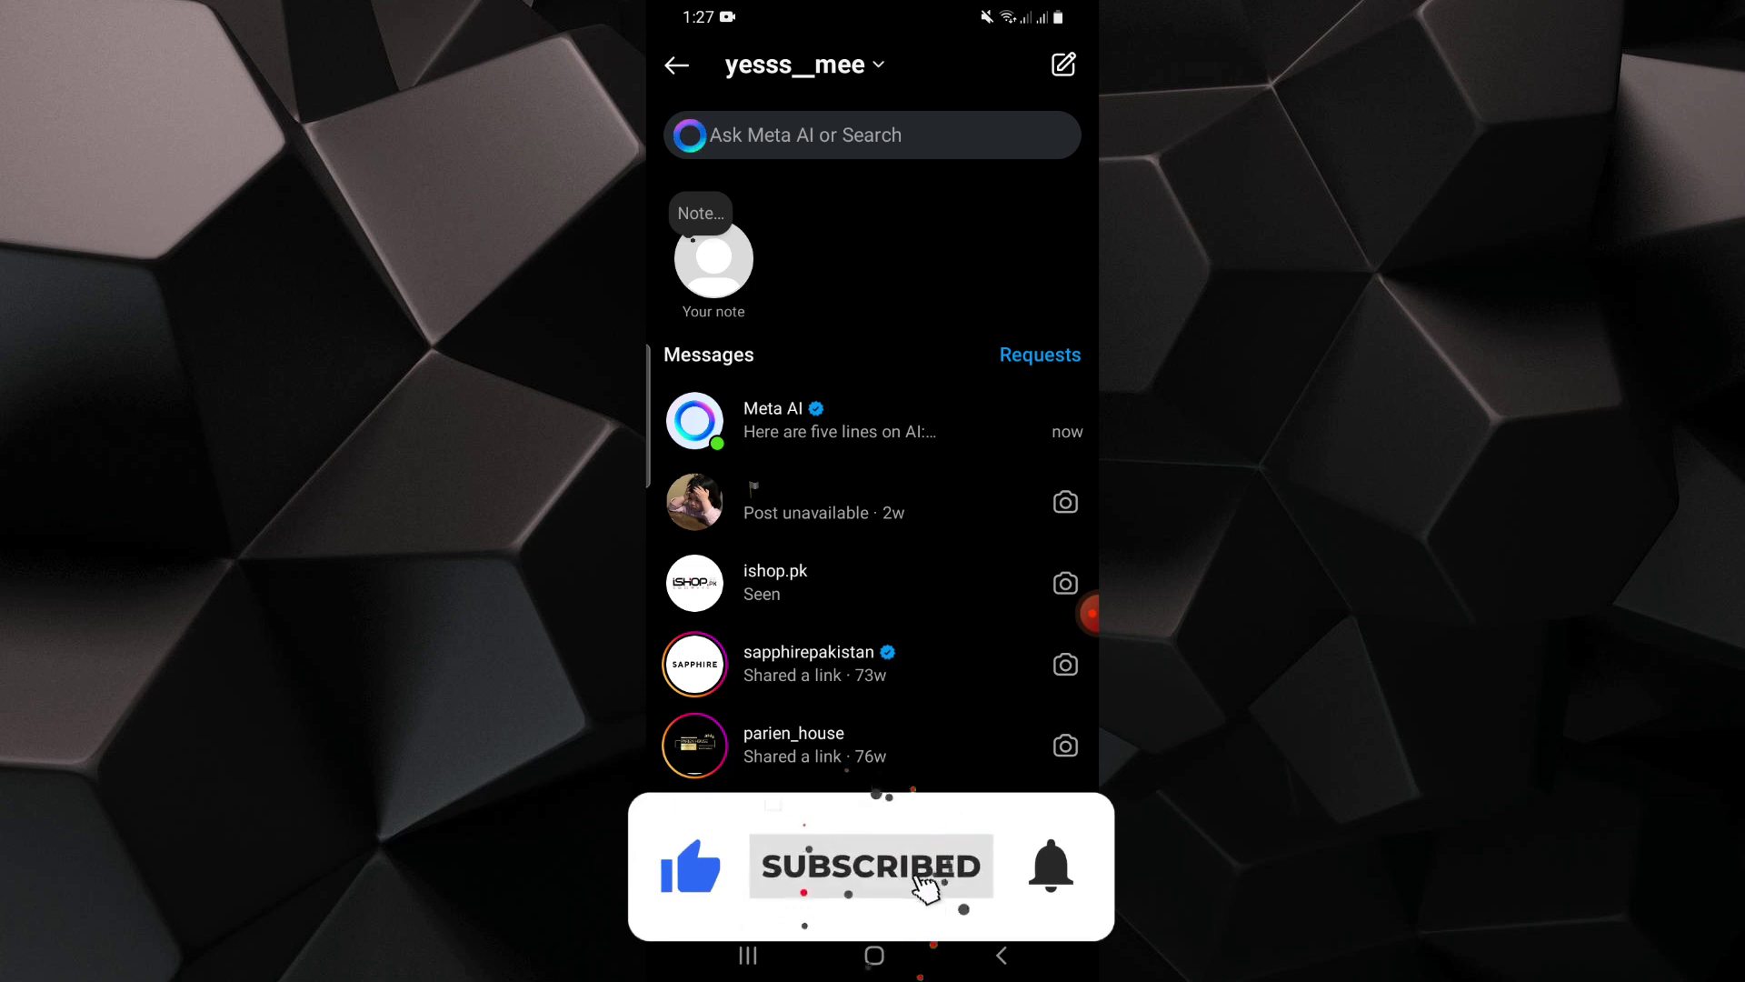
pyautogui.click(873, 420)
pyautogui.click(818, 900)
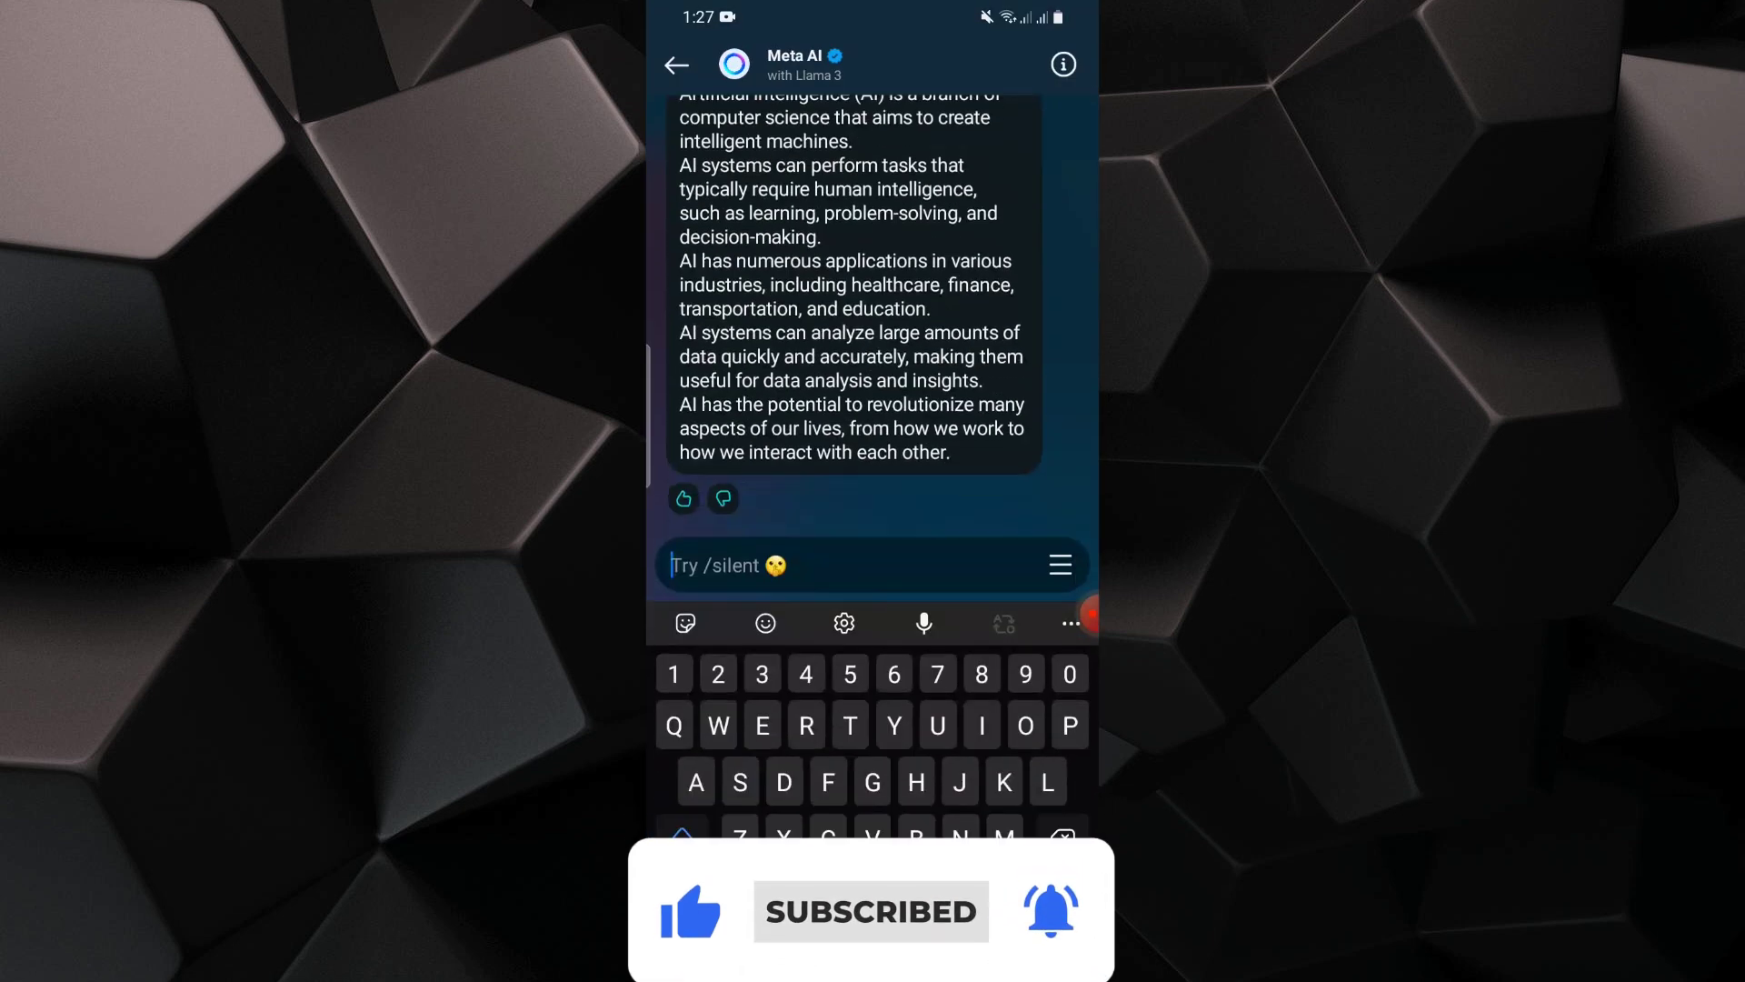